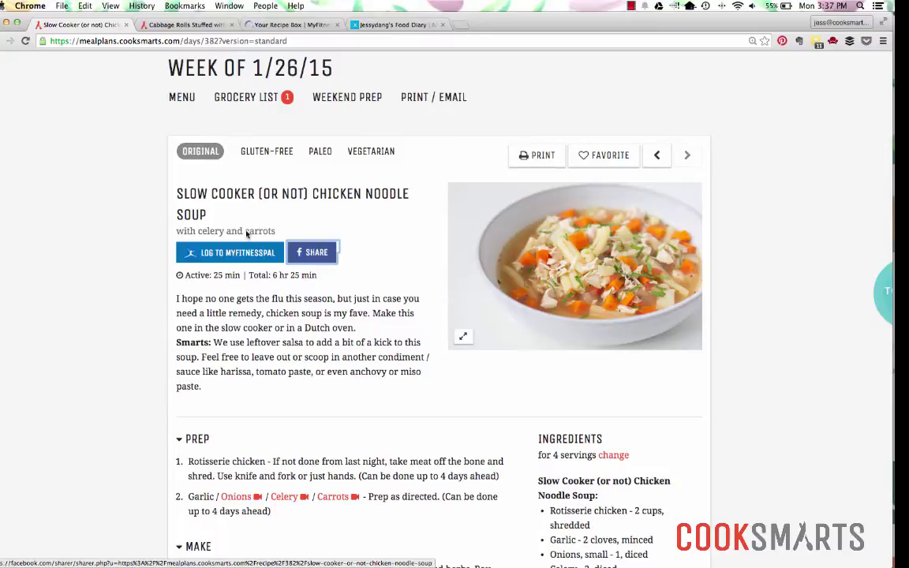
Step: Log the Slow Cooker (or not) Chicken Noodle Soup recipe to MyFitnessPal and open its matched ingredients for review
click(225, 251)
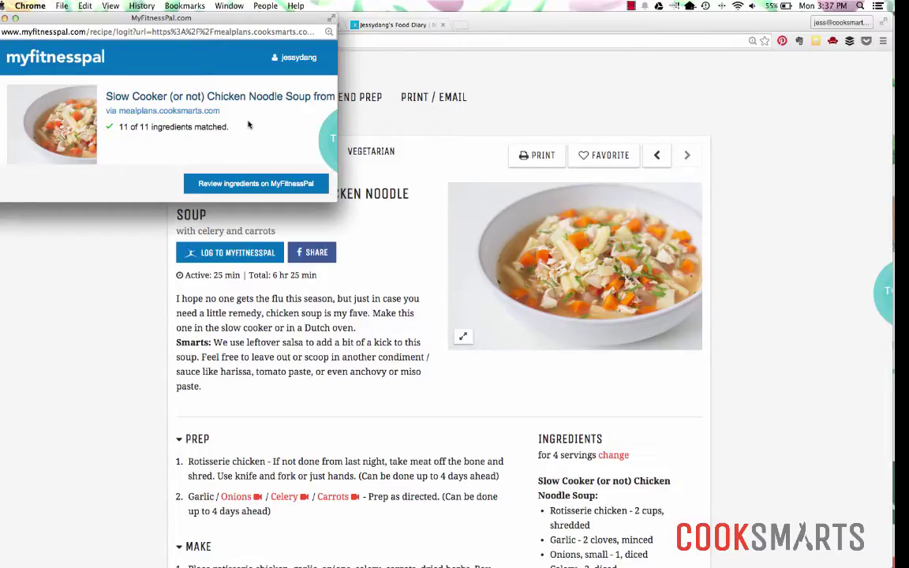
click(251, 184)
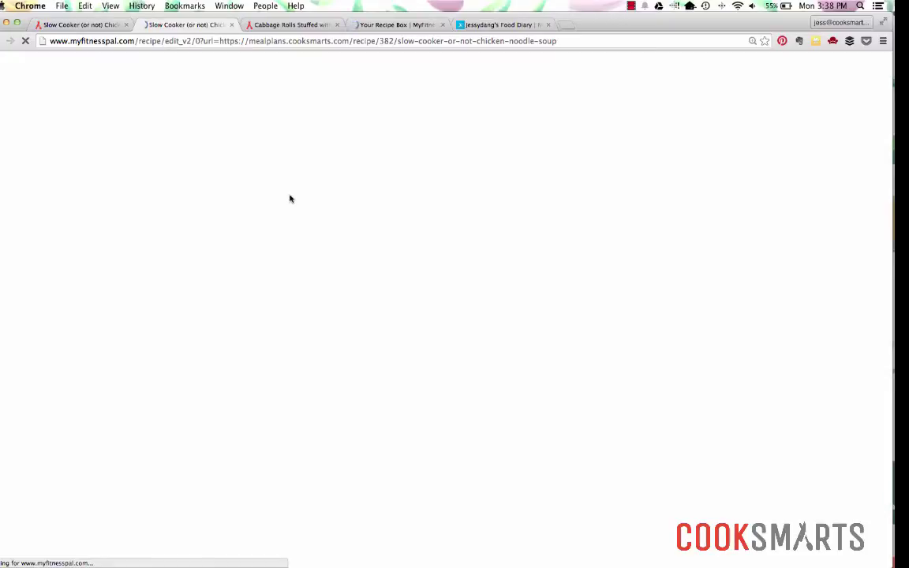
scroll(289, 199, down, 1)
scroll(290, 198, down, 6)
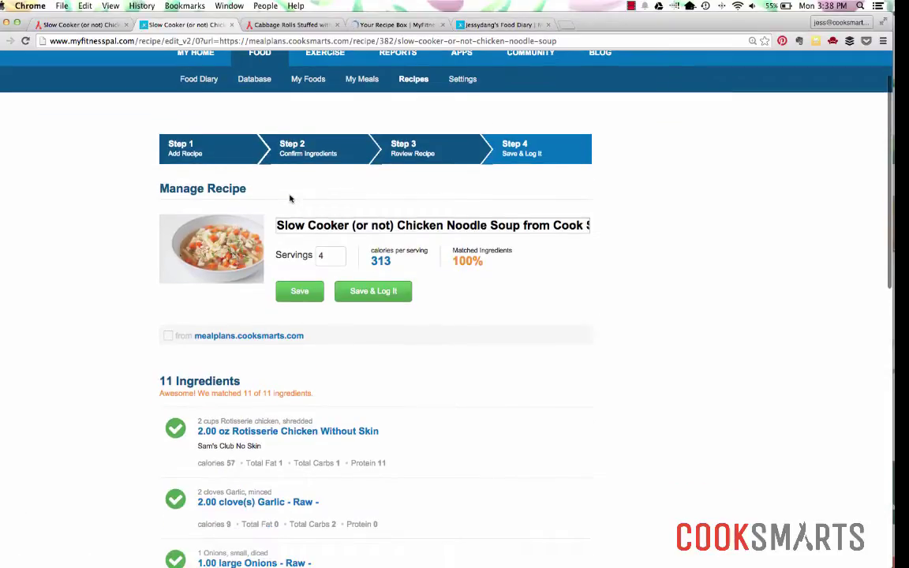
scroll(290, 198, down, 1)
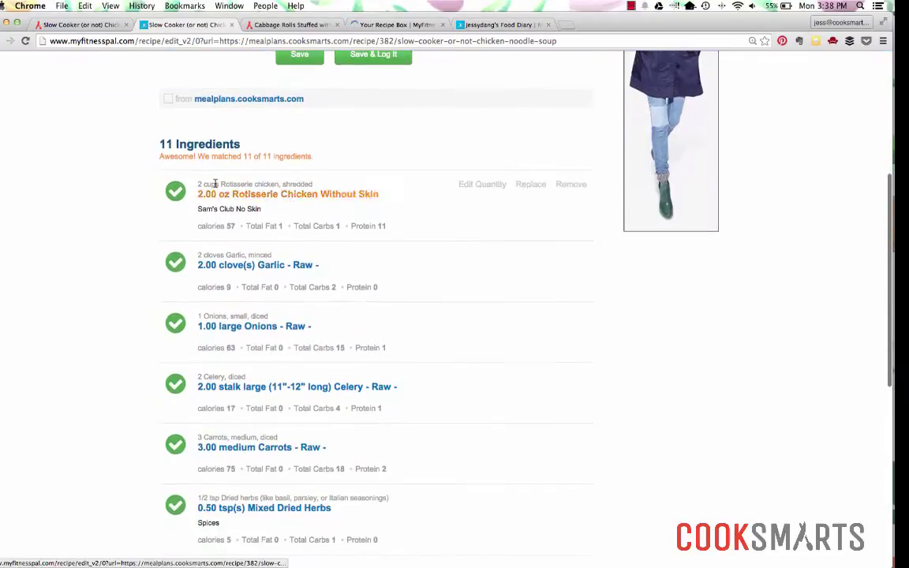
Step: Check the unit options for the rotisserie chicken quantity and accept 0.66 of the 3.0 oz unit
drag(197, 184, 279, 183)
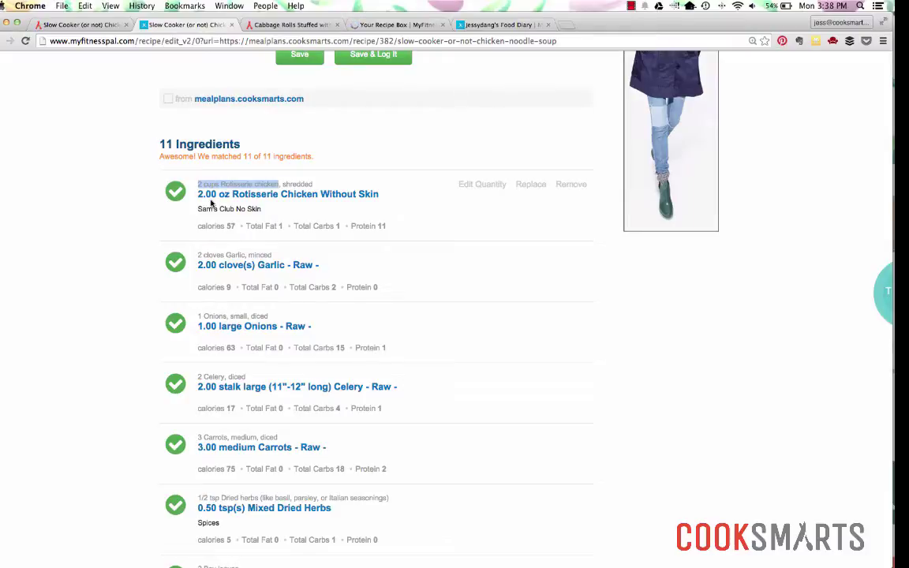
click(466, 187)
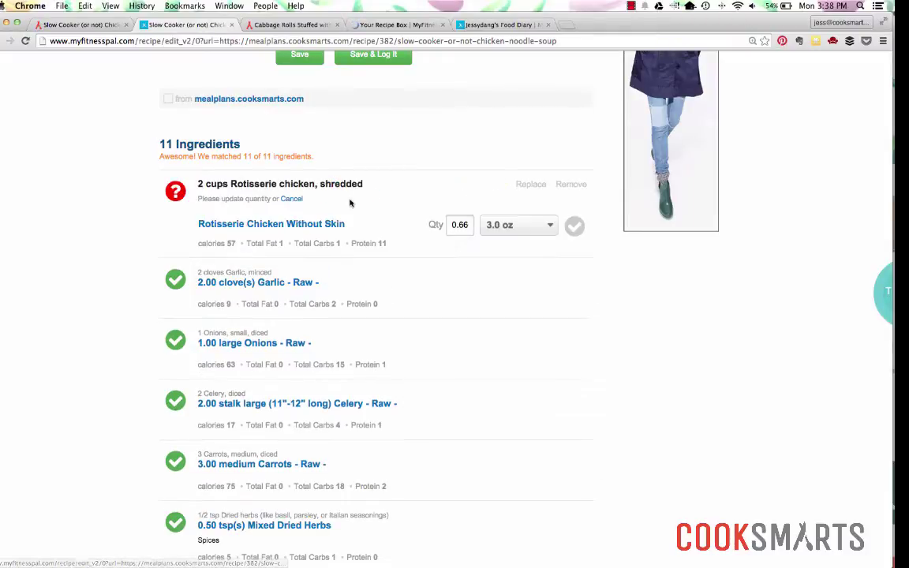
click(535, 226)
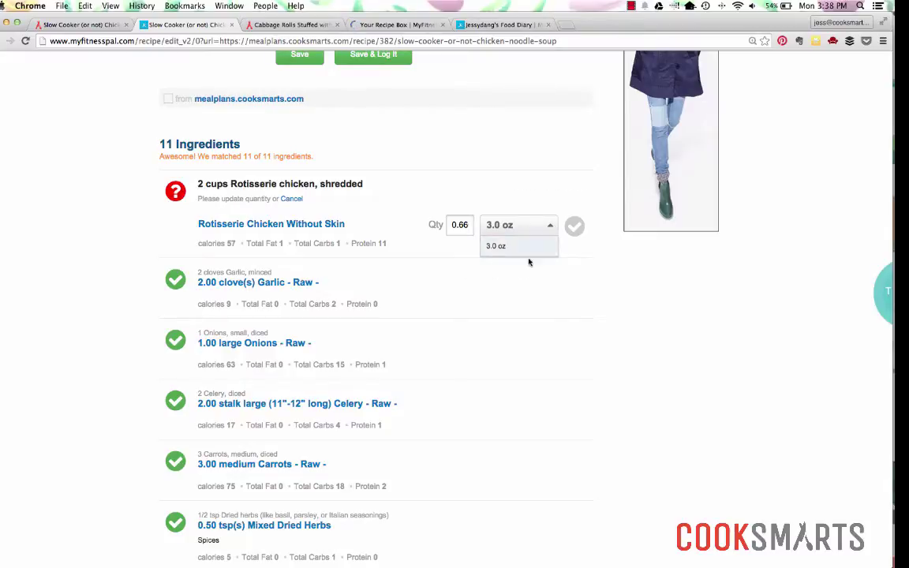
click(577, 229)
Step: Start replacing the rotisserie chicken match and search the food database for "rotisserie chicken"
click(544, 186)
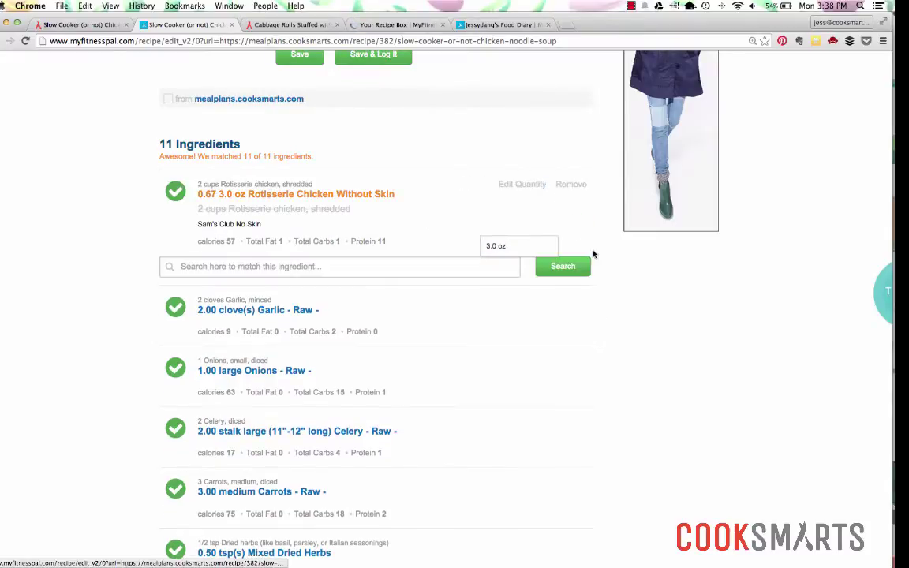
text(rotis)
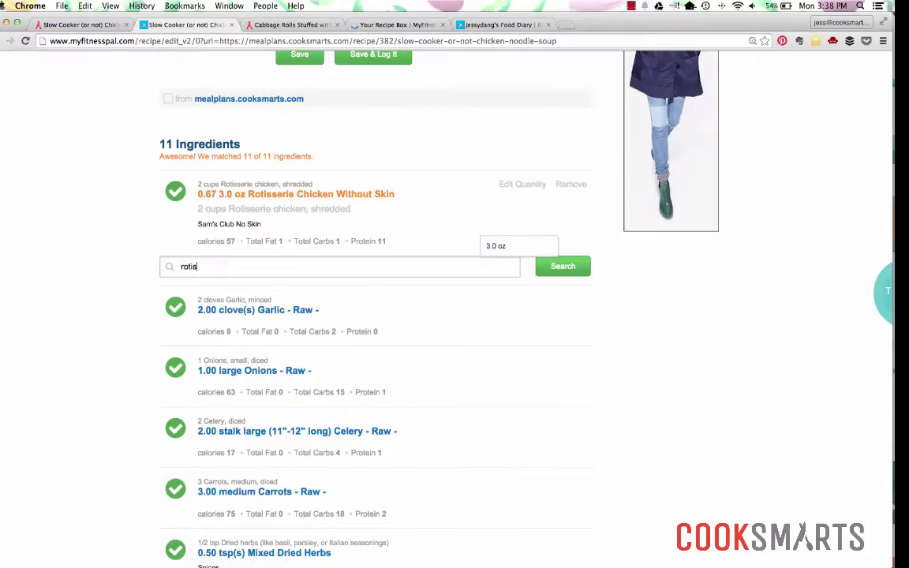
text(serie chicken)
key(Return)
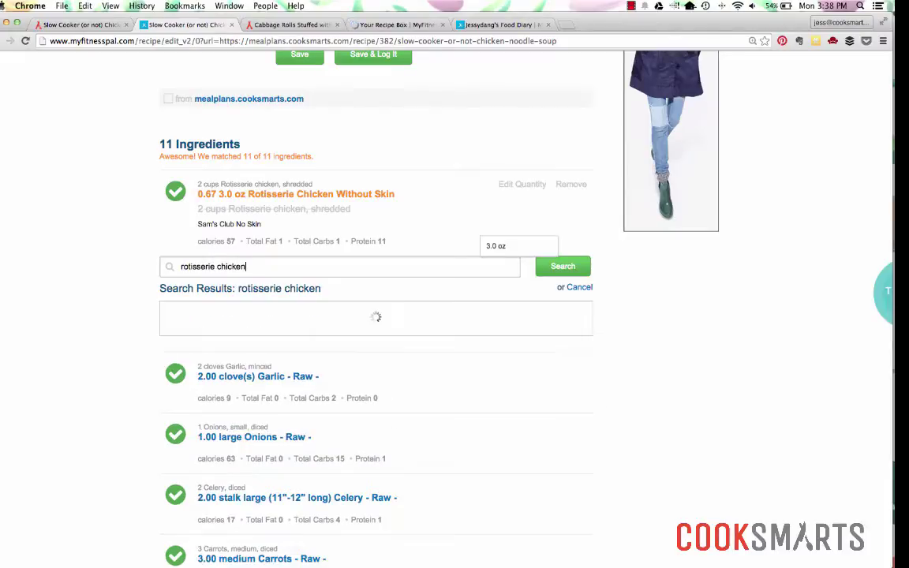
Step: Match the ingredient to "Rotisserie Chicken, Shredded" with a quantity of 1 and the "2.0 cup Cooked, Diced" unit
scroll(539, 287, down, 2)
scroll(539, 287, down, 3)
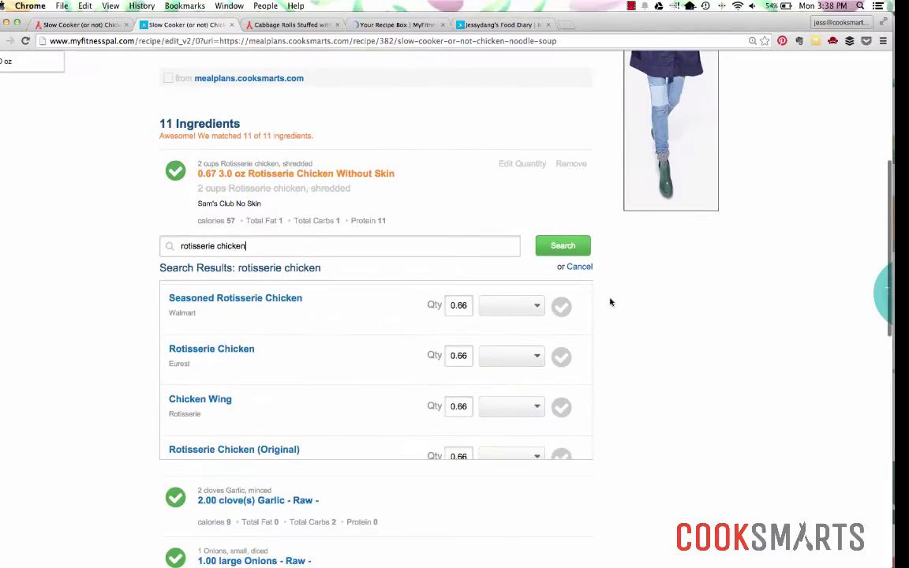
scroll(531, 355, down, 5)
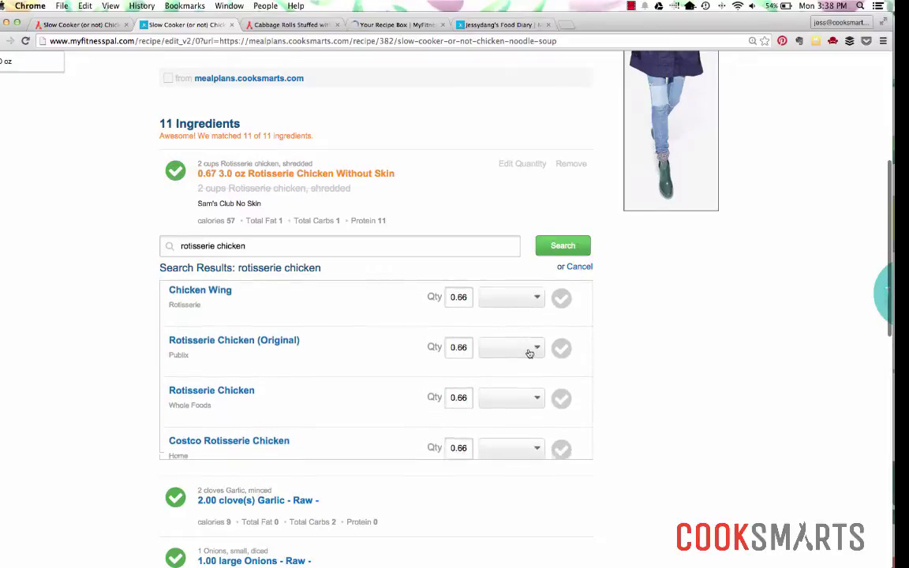
scroll(530, 355, down, 2)
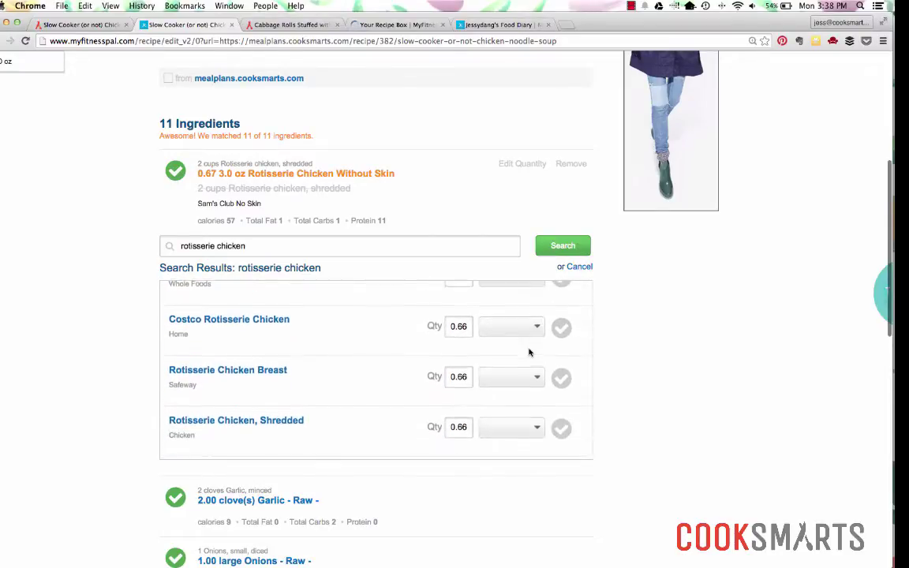
scroll(532, 352, down, 1)
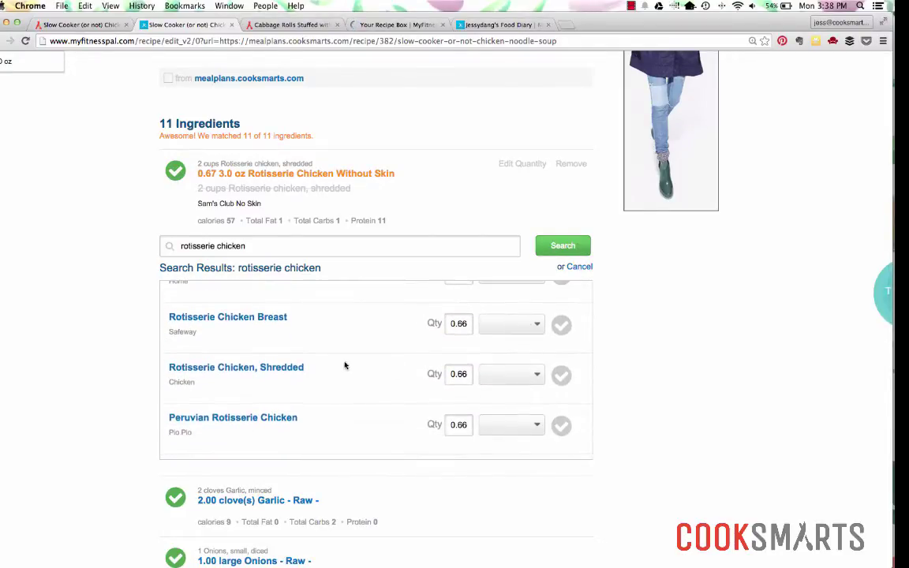
click(535, 377)
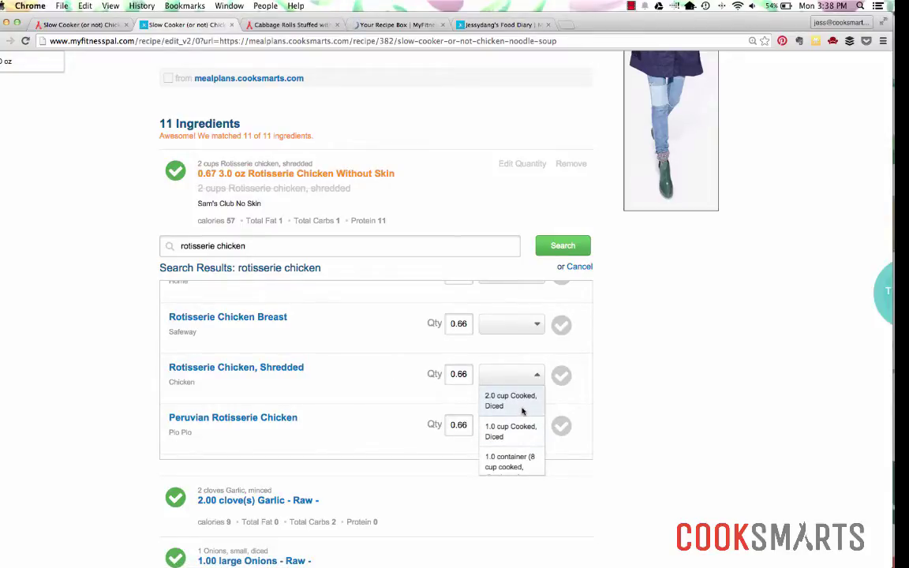
click(524, 409)
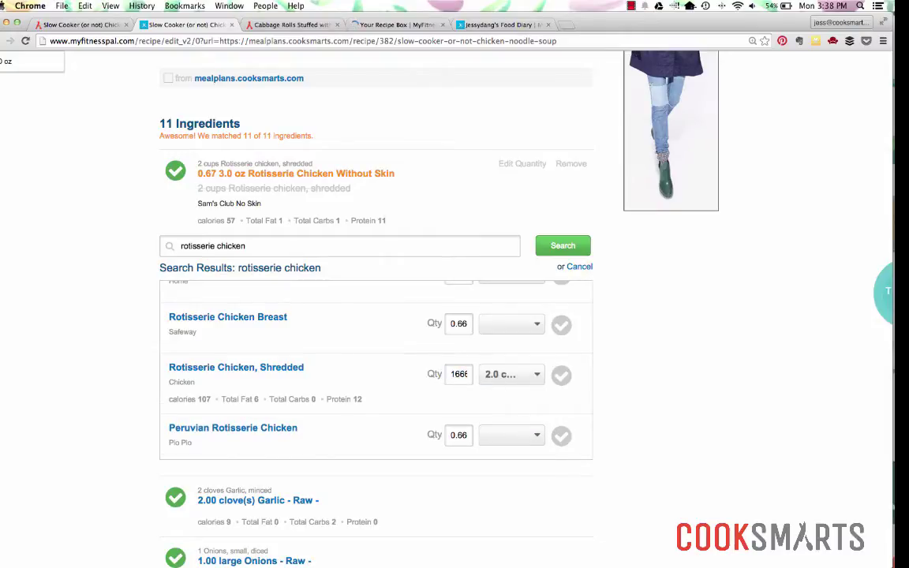
key(Delete)
key(Delete)
click(561, 374)
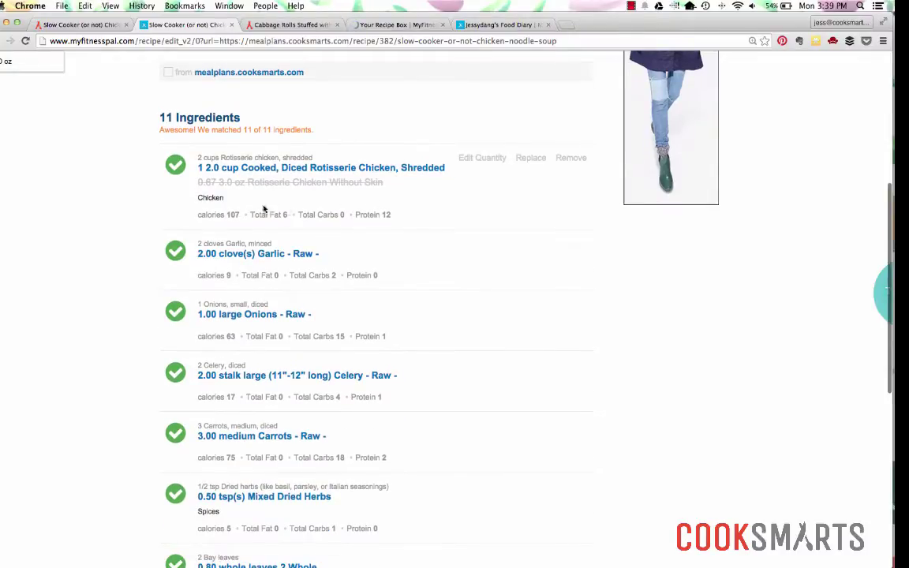
Step: Review the remaining matched ingredients and their quantities, from the garlic through the Parmesan cheese
scroll(345, 225, down, 2)
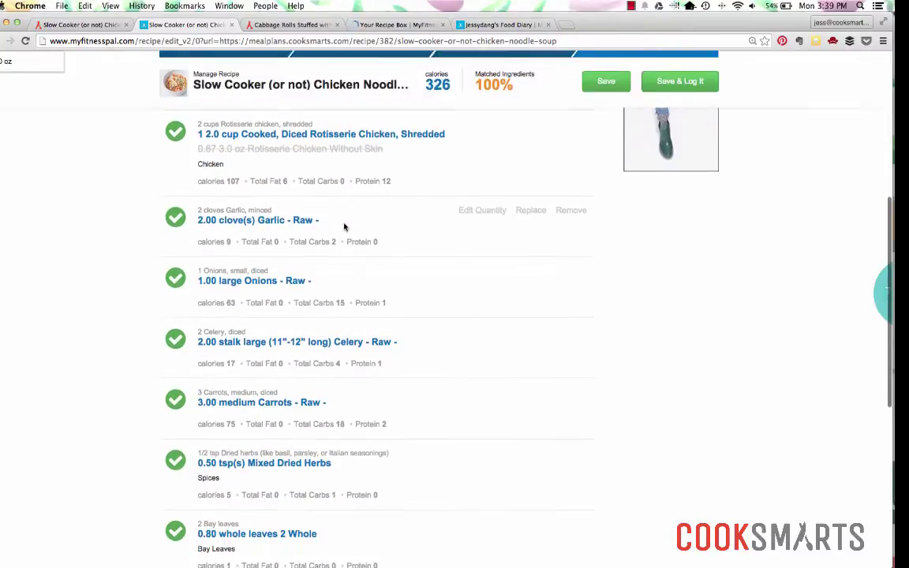
scroll(367, 218, down, 1)
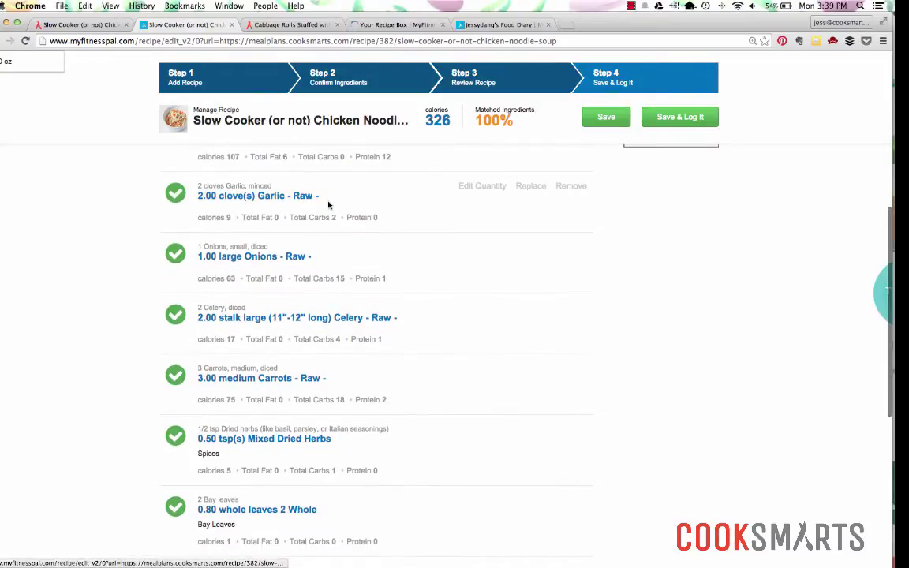
scroll(330, 203, down, 1)
scroll(314, 231, down, 3)
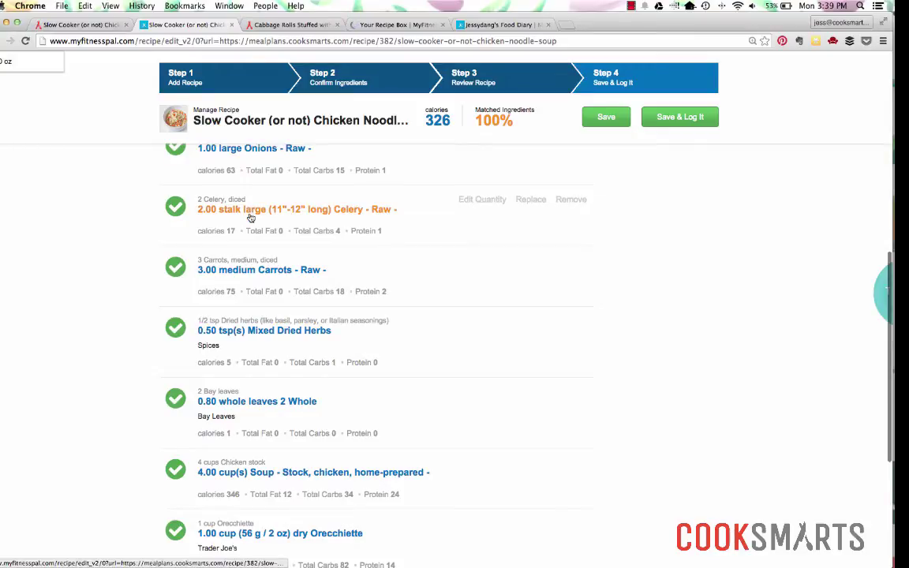
scroll(315, 232, down, 1)
scroll(338, 240, down, 3)
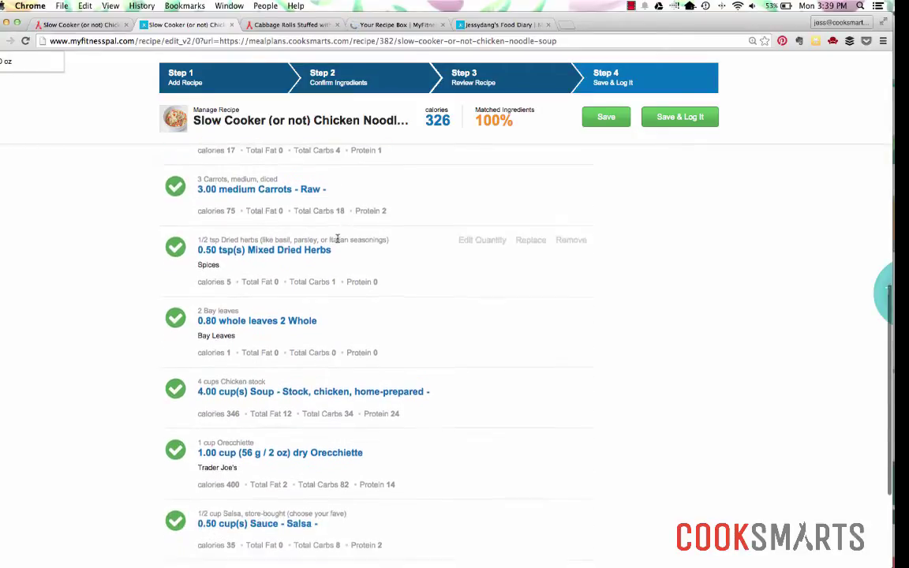
scroll(343, 243, down, 4)
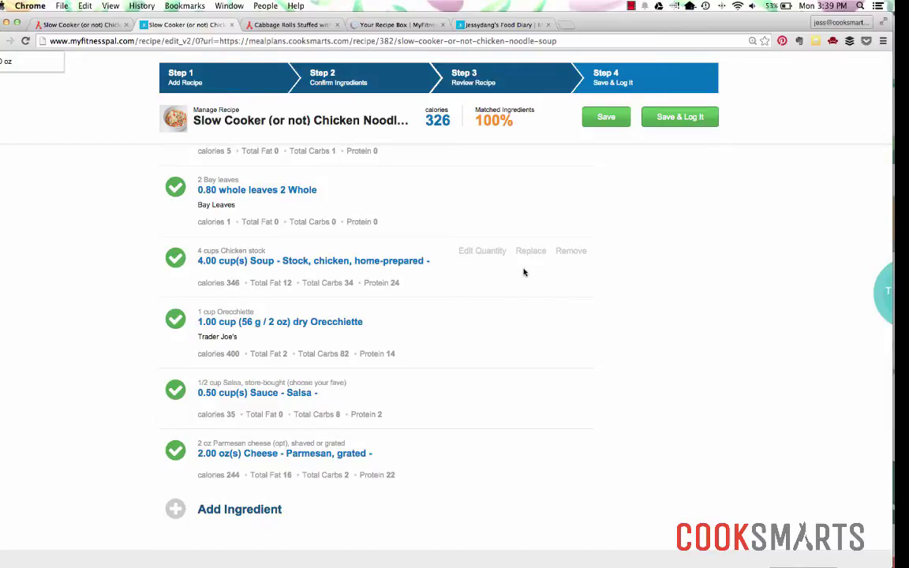
scroll(520, 273, down, 2)
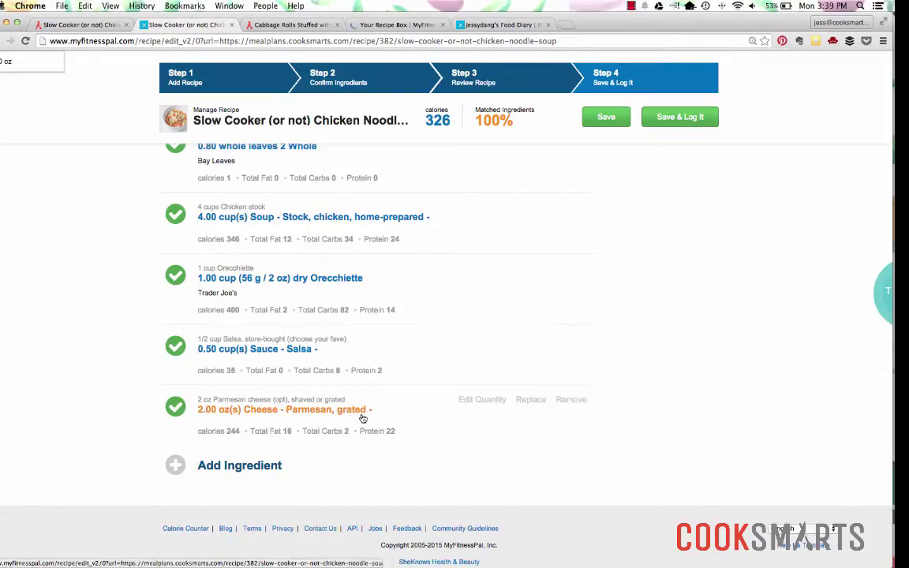
Step: Save the edited soup recipe and open it from the recipe box to view its ingredients and nutrition facts
scroll(355, 418, up, 1)
scroll(363, 418, up, 4)
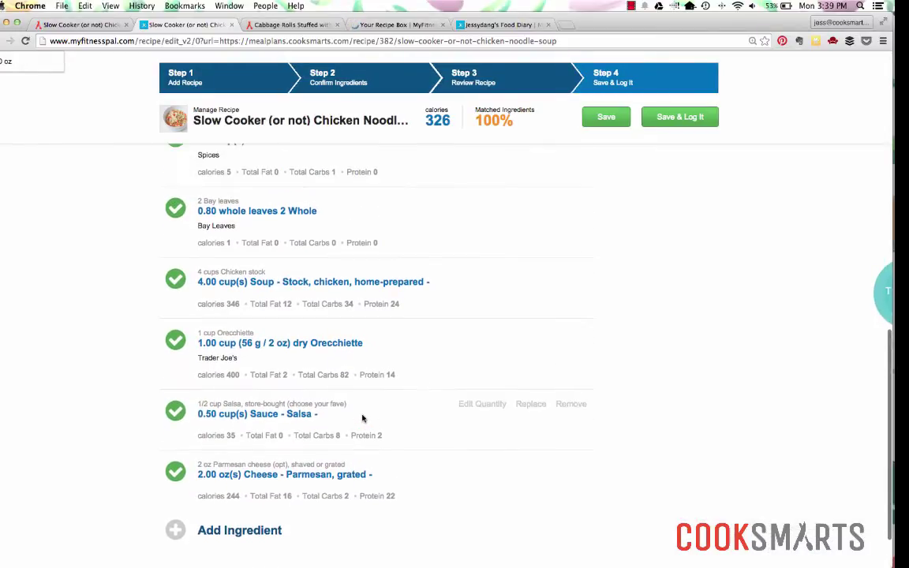
scroll(363, 418, up, 10)
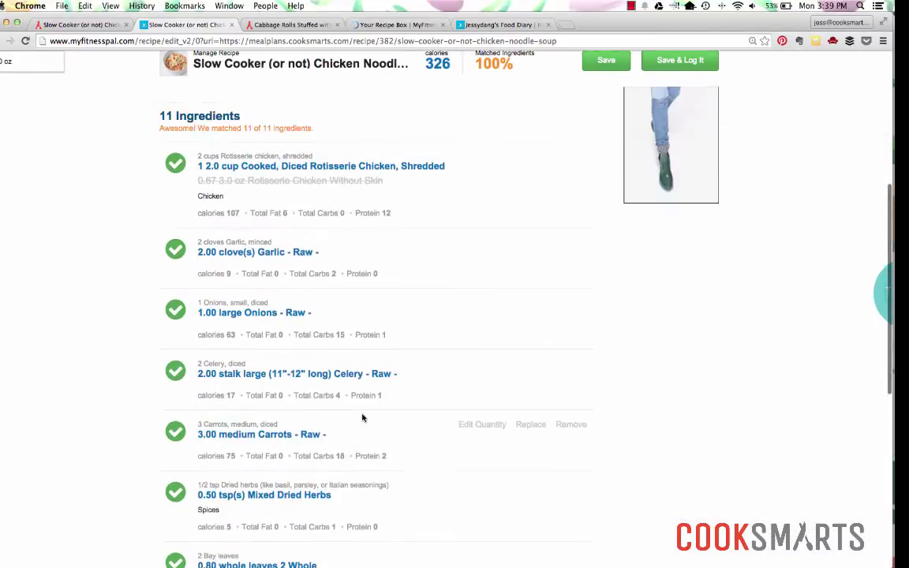
scroll(364, 419, up, 1)
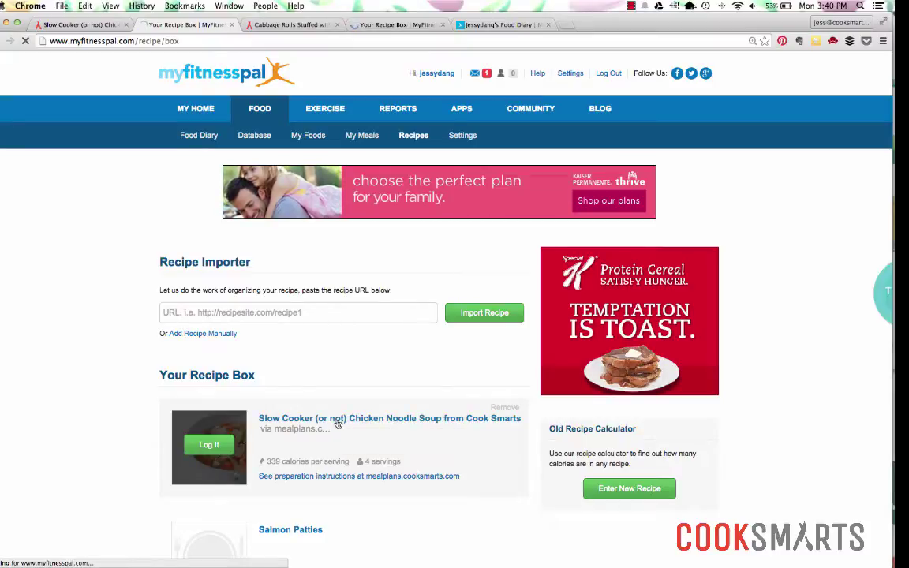
click(340, 422)
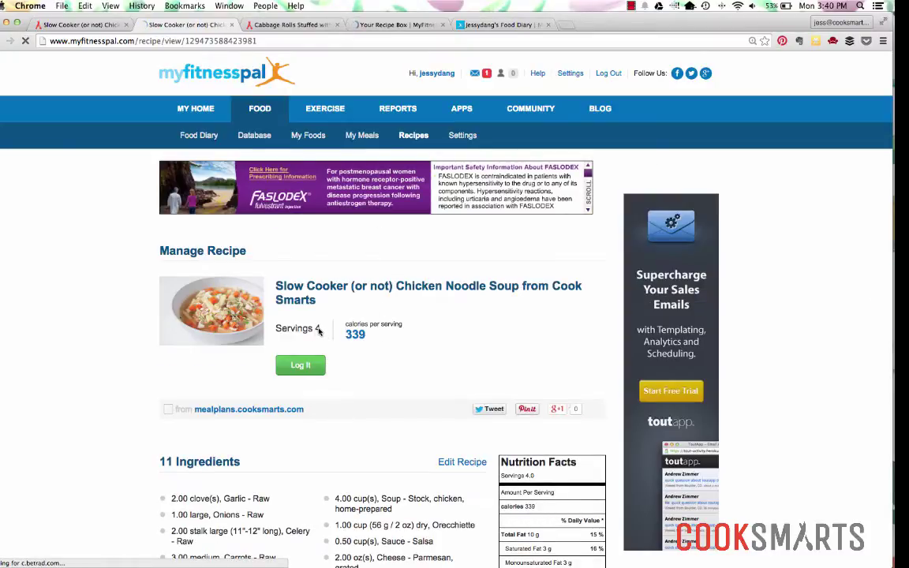
scroll(317, 329, down, 3)
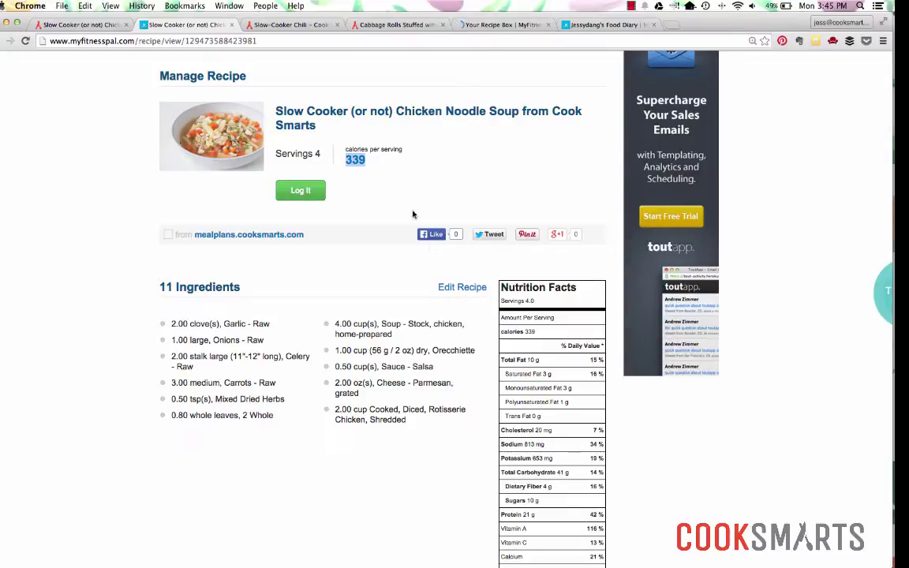
Step: Examine the Slow-Cooker Chili recipe on Cook Smarts, including its ingredient list, servings and calories per serving
click(292, 25)
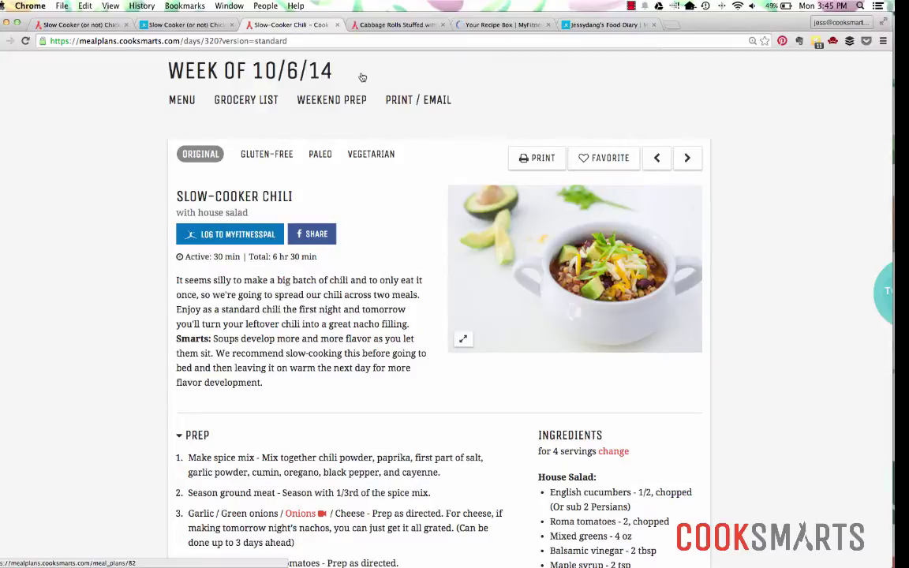
scroll(737, 238, down, 3)
scroll(737, 237, down, 5)
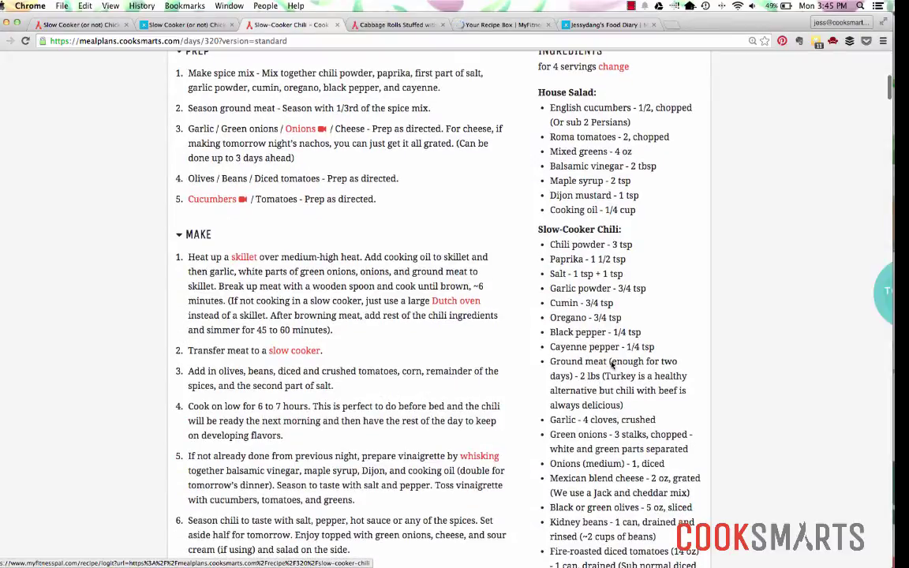
scroll(612, 364, down, 1)
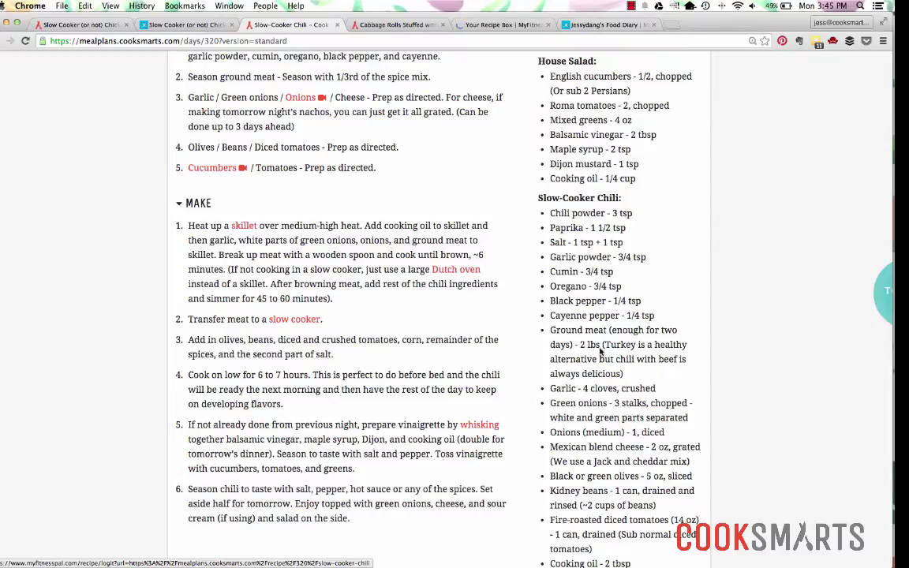
scroll(602, 355, down, 5)
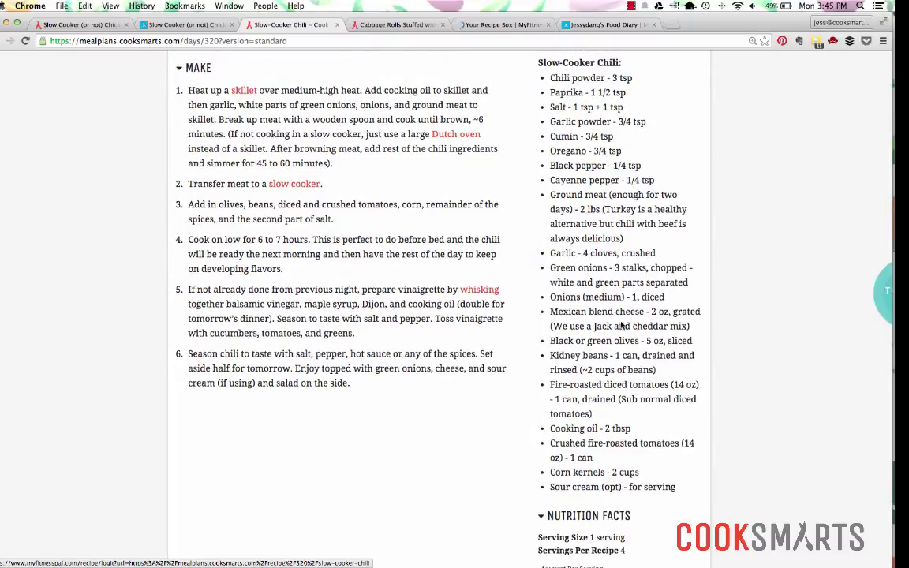
scroll(602, 355, down, 6)
scroll(620, 335, down, 1)
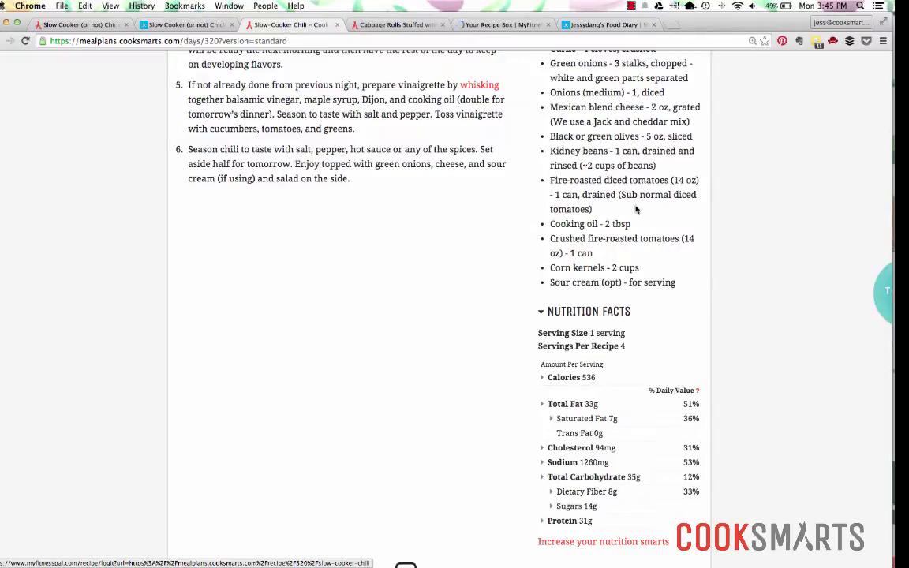
click(591, 378)
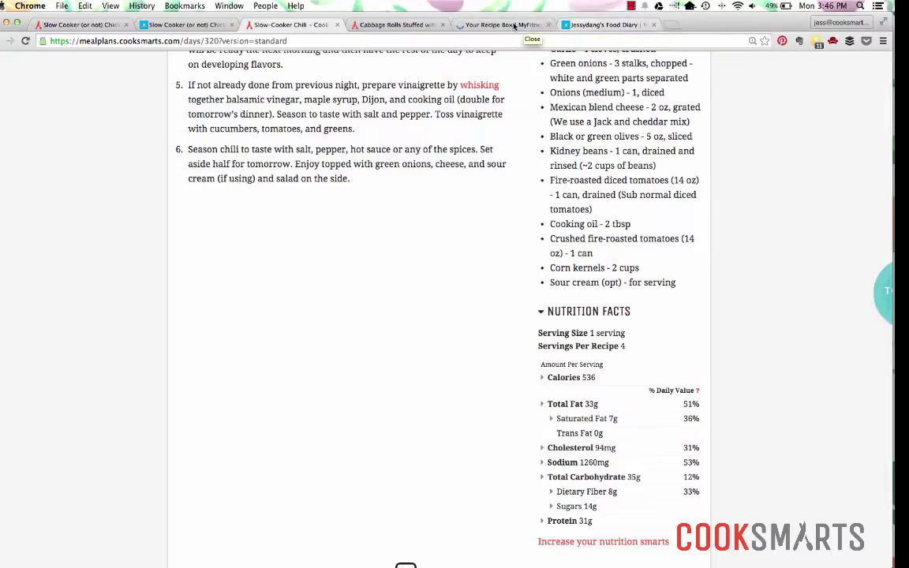
Step: Switch to the MyFitnessPal food diary and quick-add 536 calories to Dinner for February 9, 2015
click(588, 26)
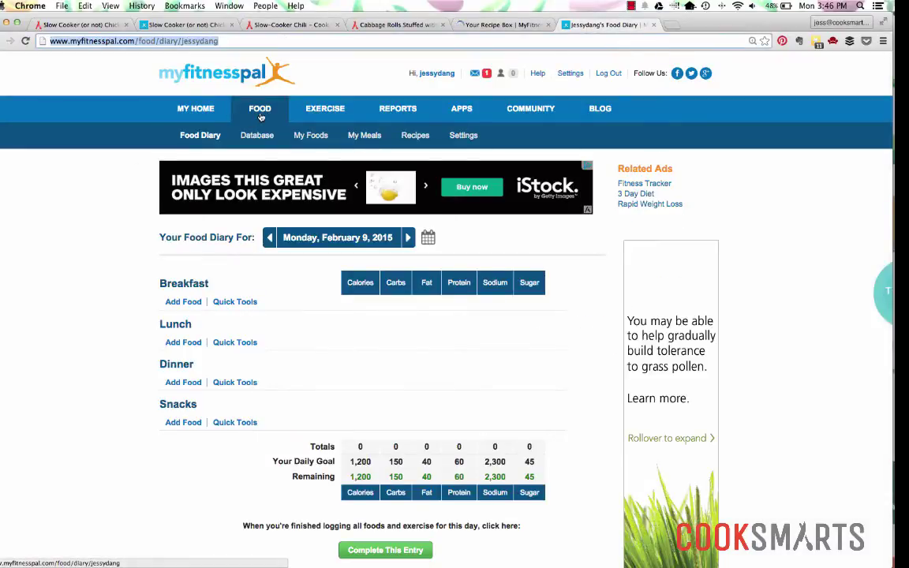
click(240, 383)
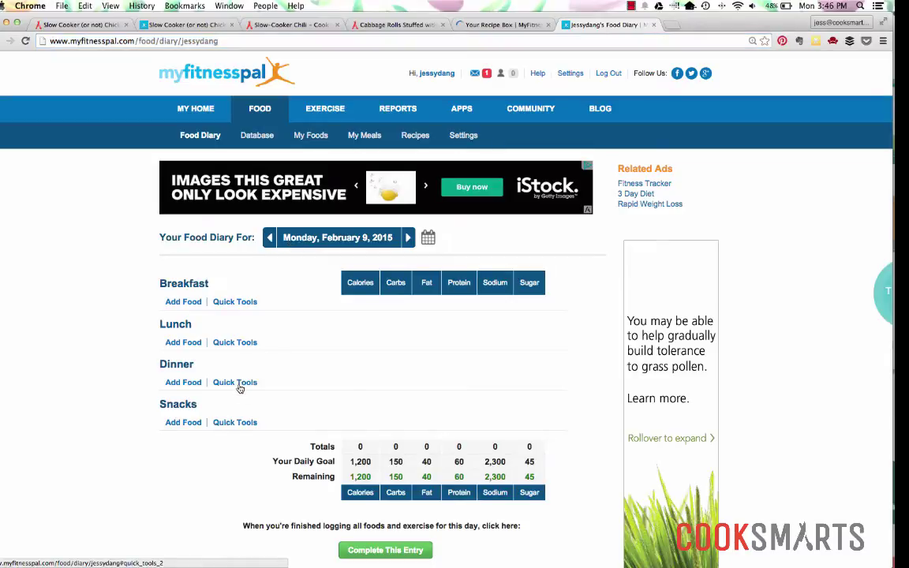
click(275, 405)
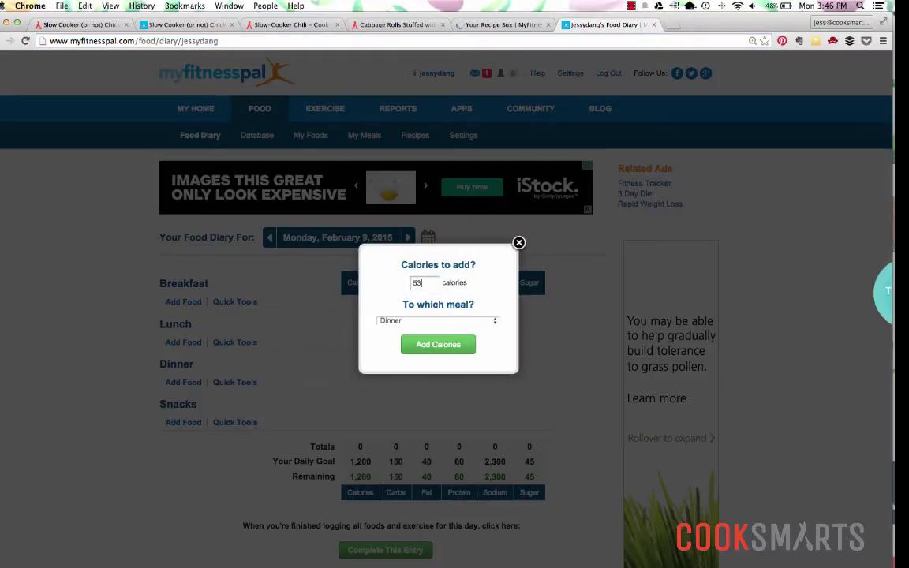
click(439, 345)
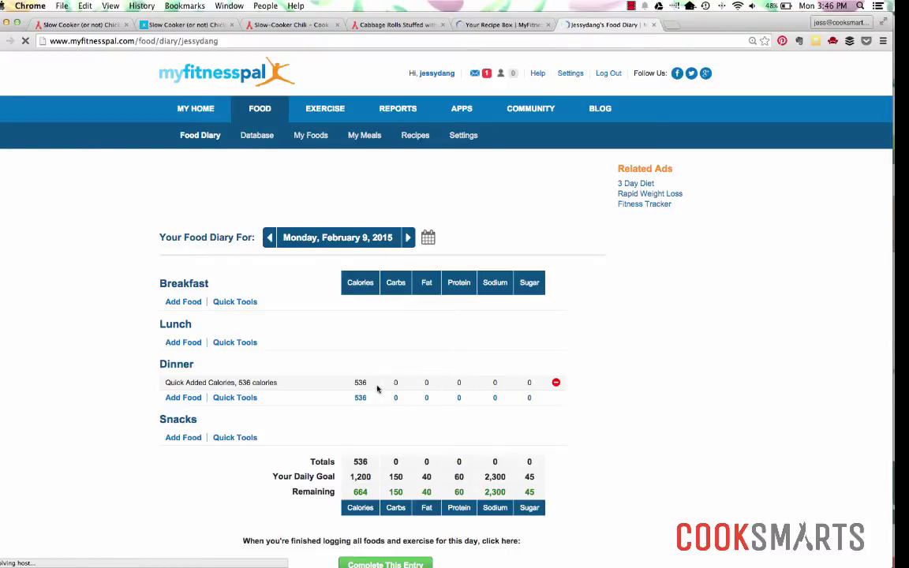
Step: Examine the Cabbage Rolls Stuffed with Pork and Leftover Rice Pilaf recipe on Cook Smarts, including its ingredient list
click(404, 25)
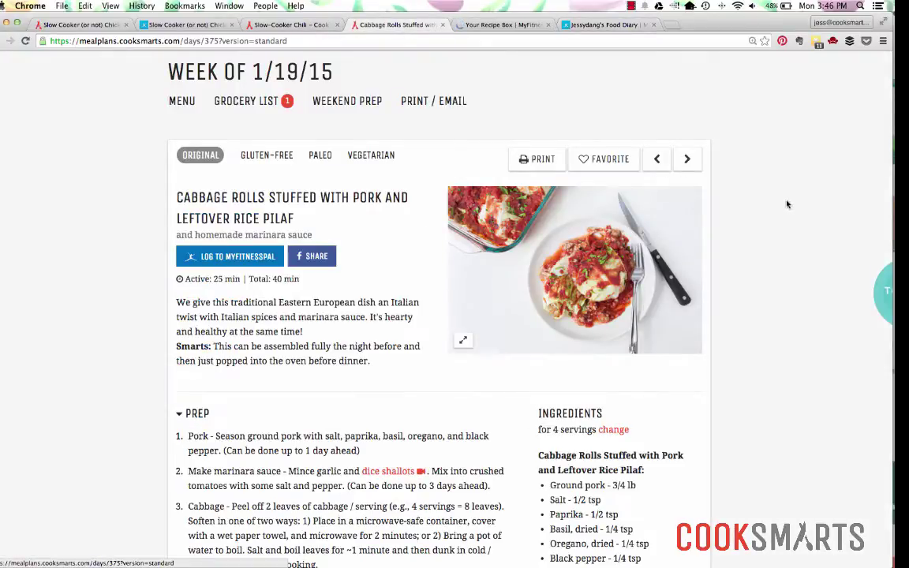
click(272, 24)
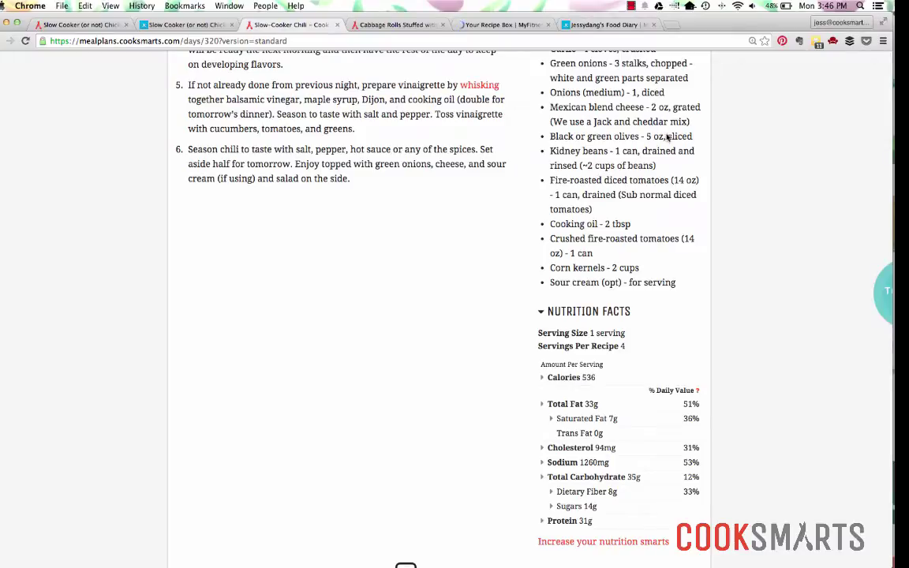
click(377, 26)
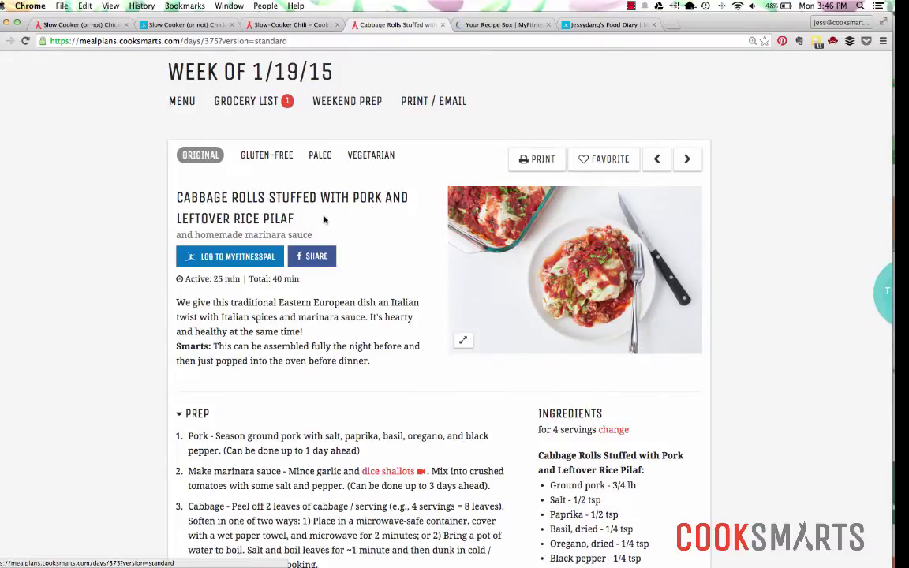
scroll(645, 271, down, 1)
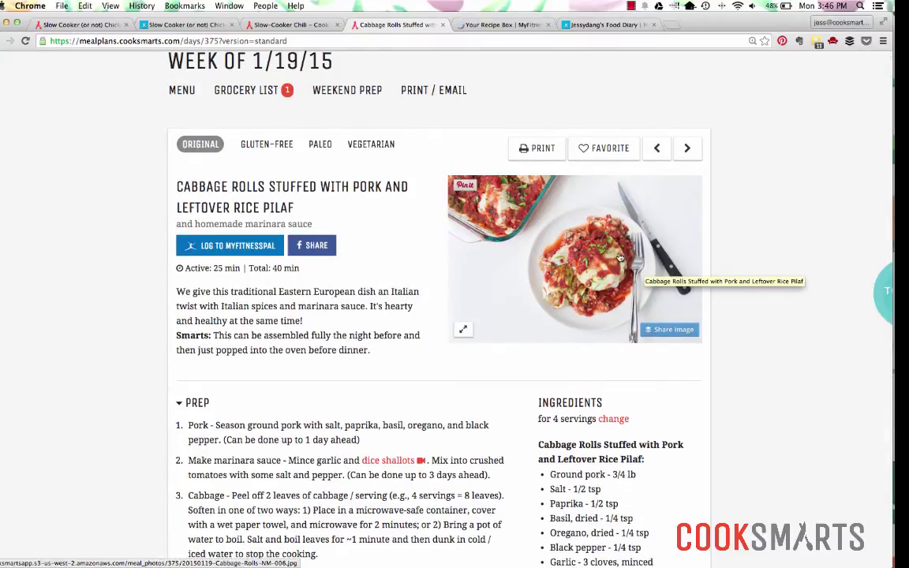
scroll(645, 271, down, 5)
scroll(620, 252, down, 1)
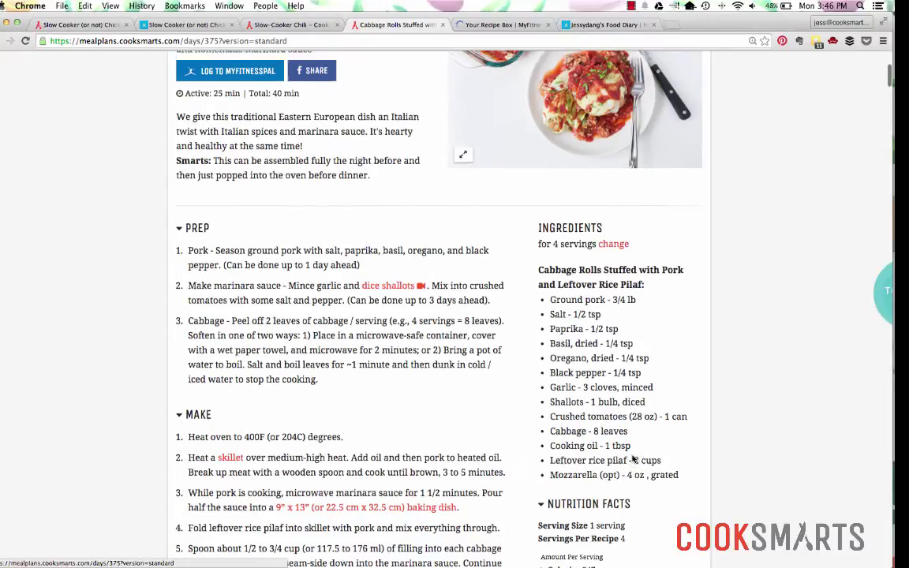
scroll(631, 460, up, 3)
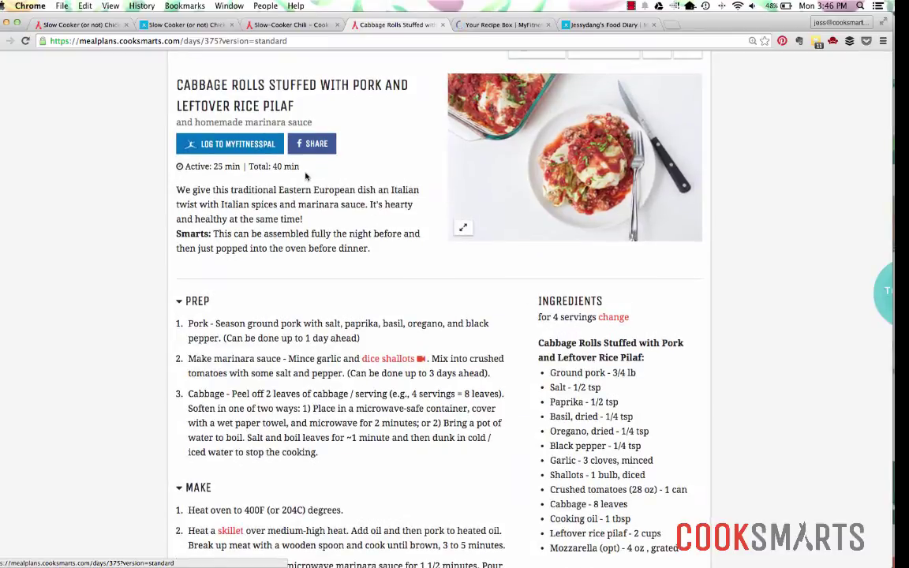
Step: Log the cabbage rolls recipe to MyFitnessPal and review all its matched ingredients and quantities
click(229, 140)
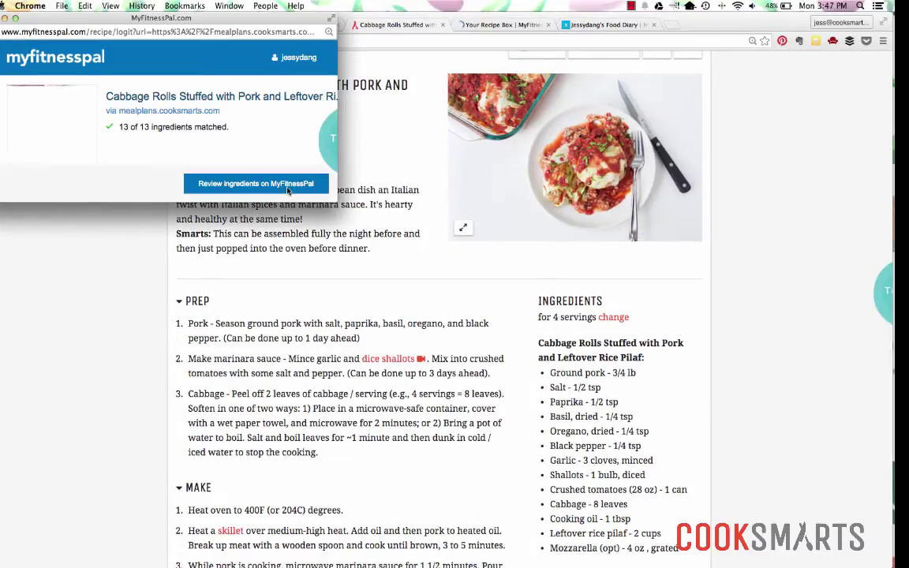
click(254, 181)
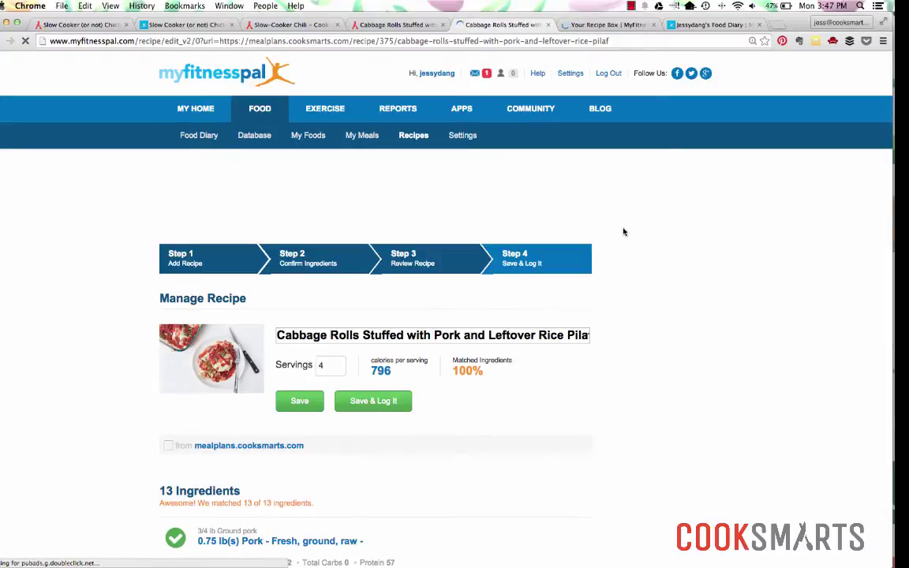
scroll(623, 232, down, 3)
scroll(396, 300, down, 1)
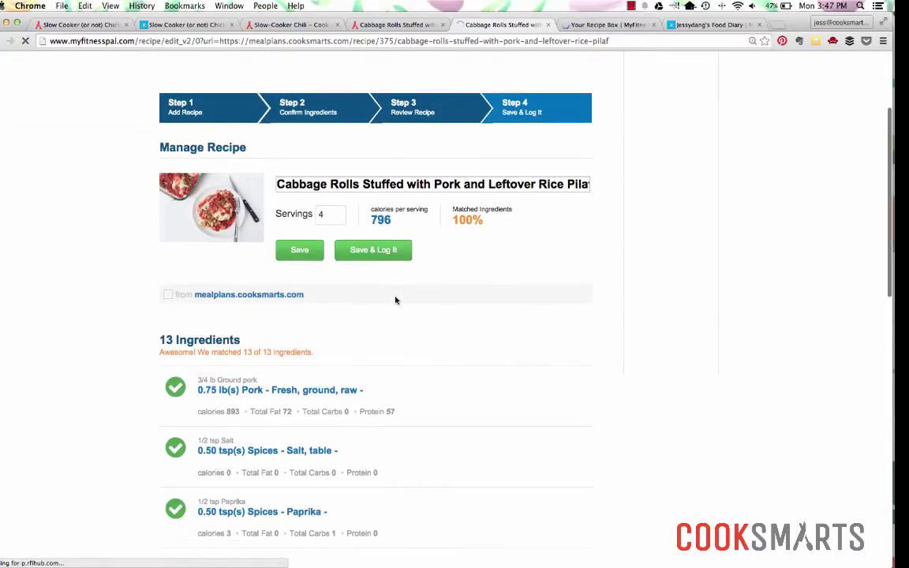
scroll(396, 300, down, 5)
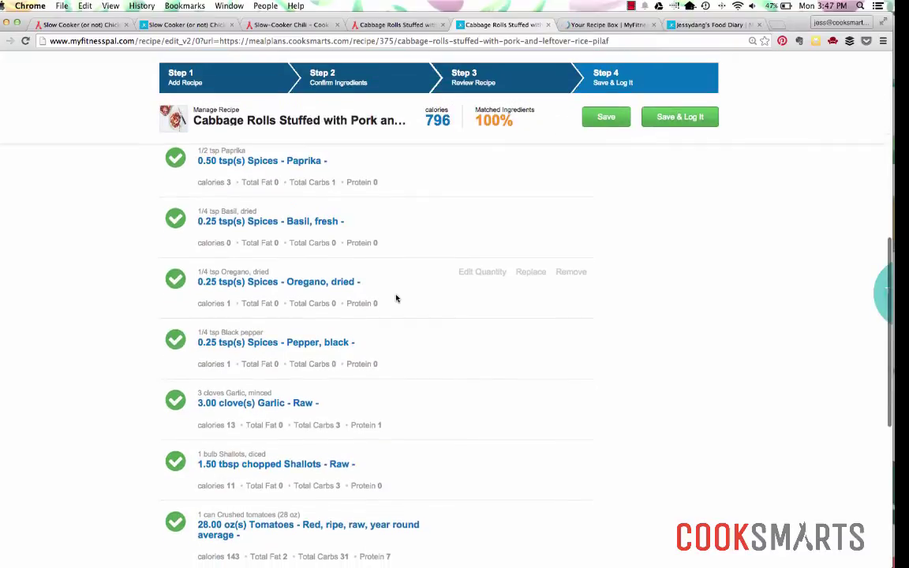
scroll(396, 299, down, 3)
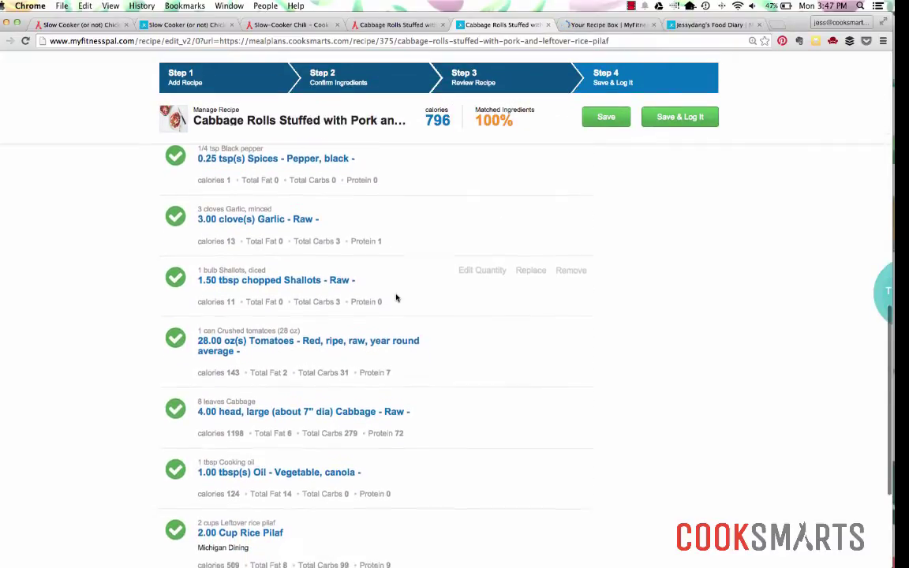
scroll(397, 298, down, 2)
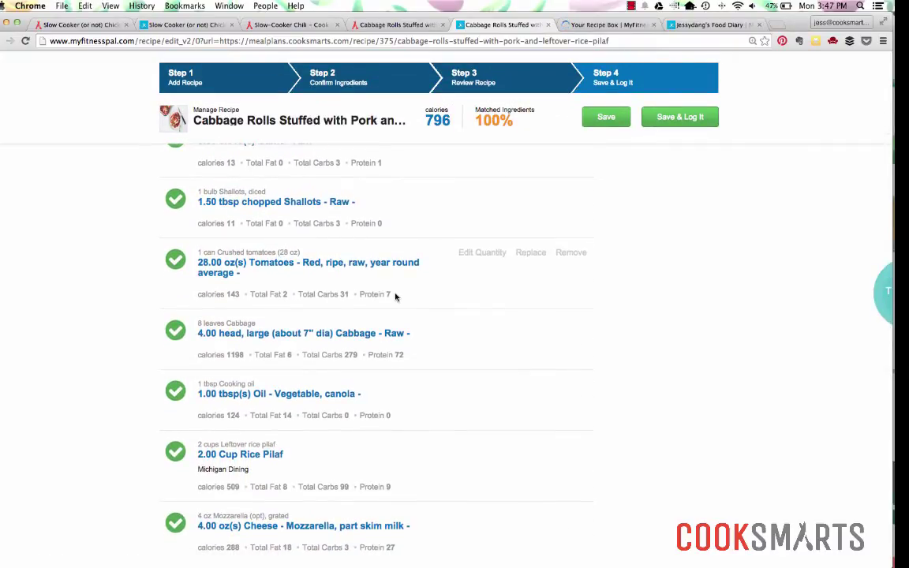
scroll(396, 297, down, 2)
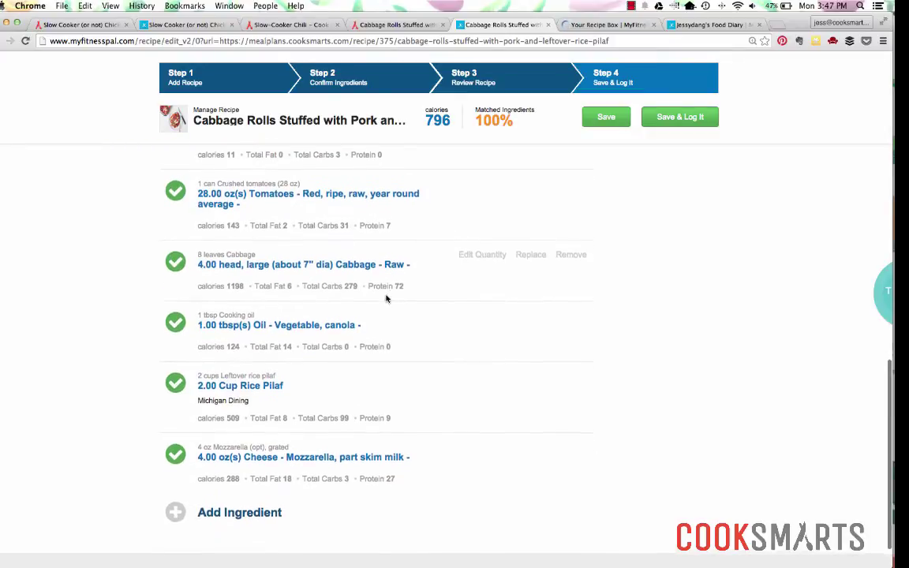
scroll(387, 298, down, 1)
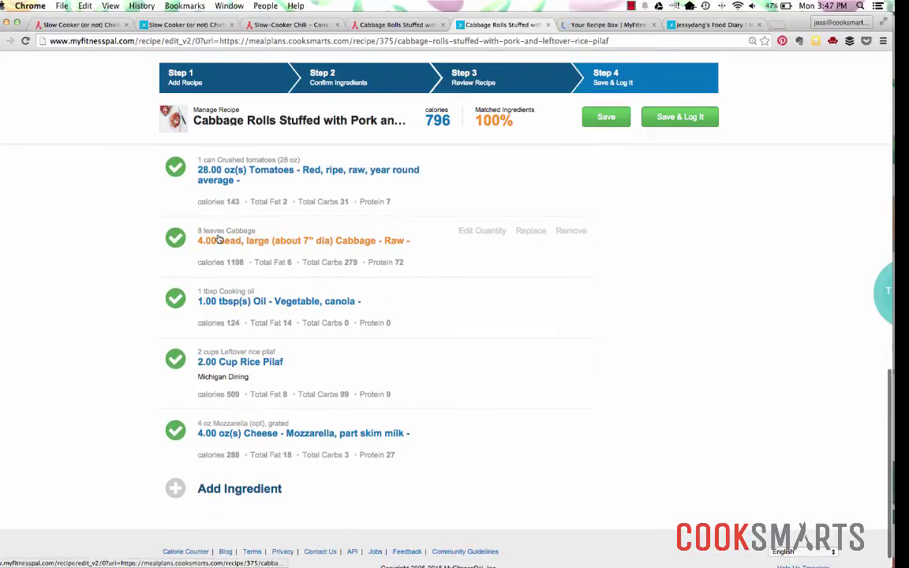
Step: Set the quantity of the matched raw cabbage to .25 of a large head and confirm it
drag(203, 230, 254, 231)
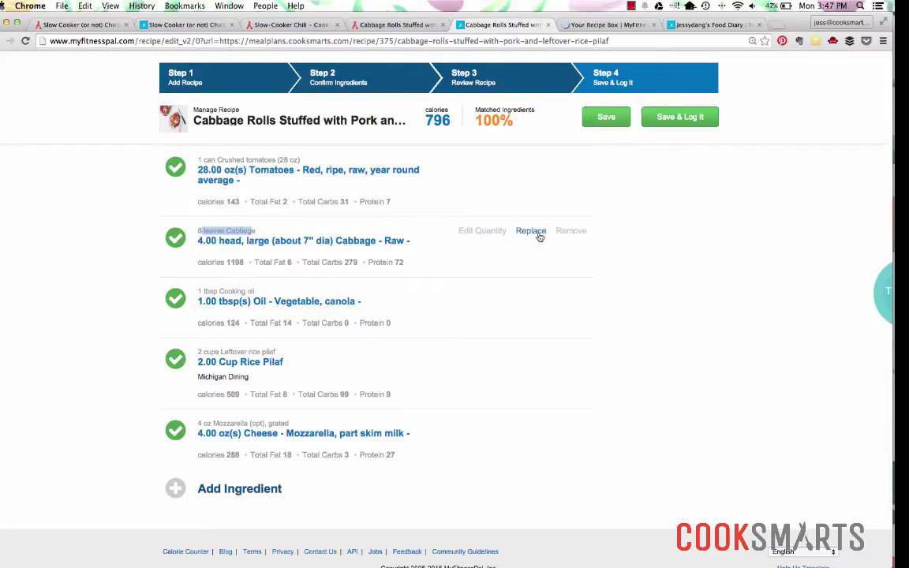
click(483, 231)
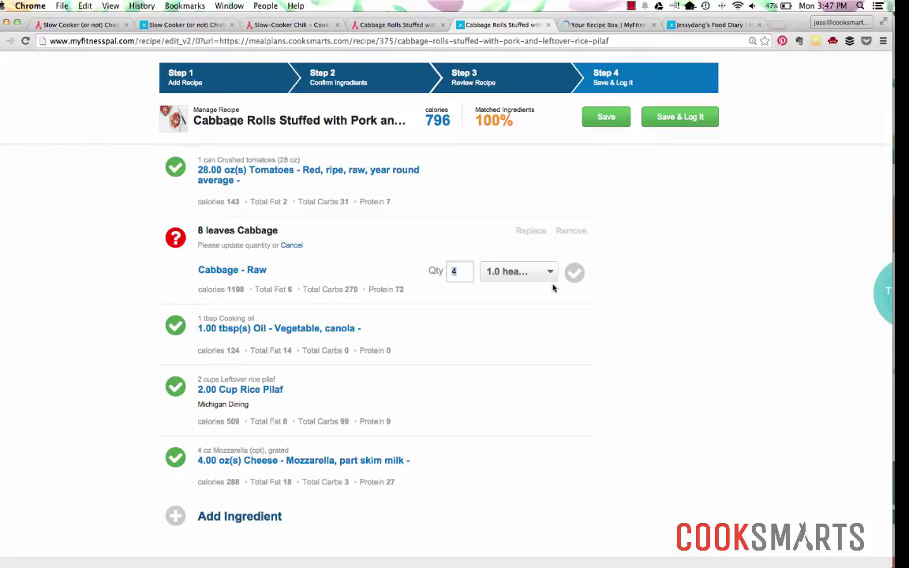
key(BackSpace)
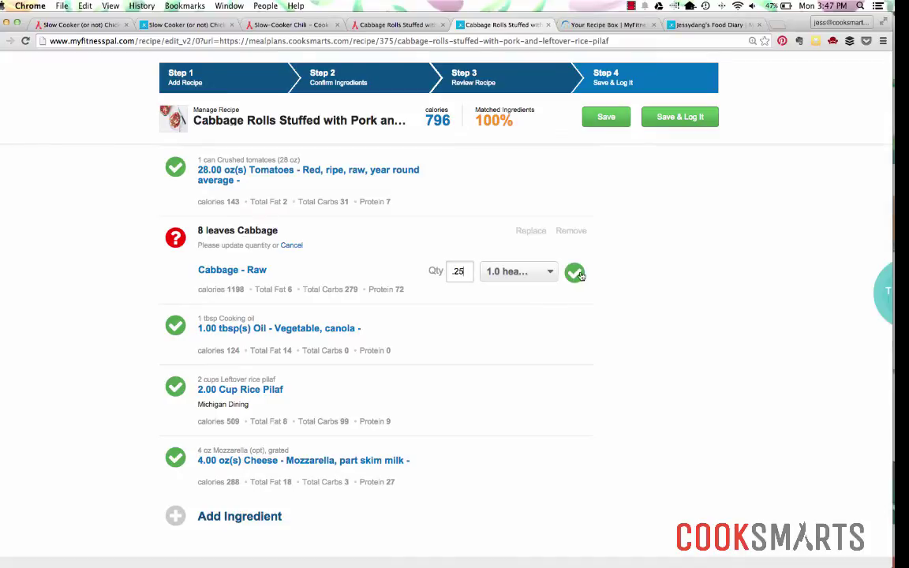
click(574, 273)
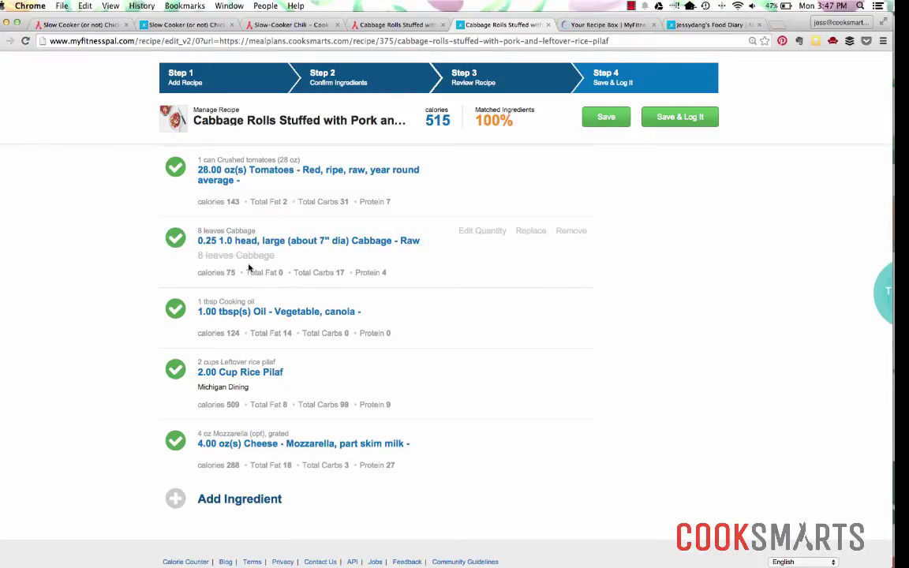
Step: Check the leftover rice pilaf's calories in MyFitnessPal against the top sources of calories in the Cook Smarts nutrition facts
scroll(268, 264, down, 1)
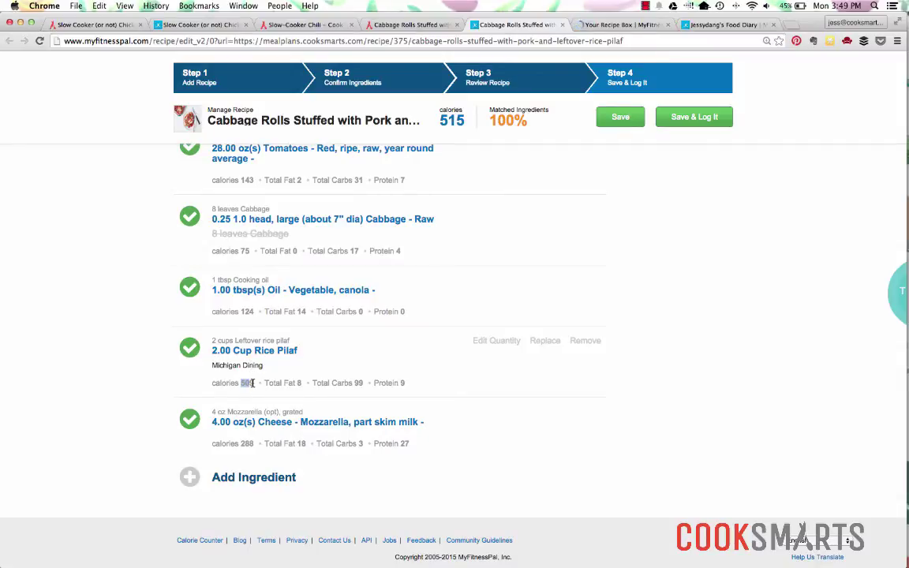
click(407, 24)
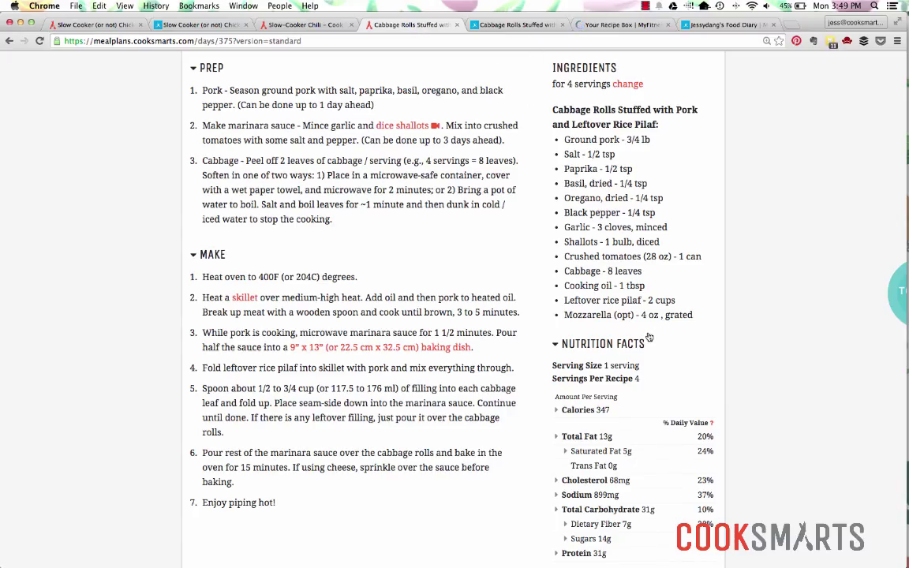
scroll(645, 300, down, 3)
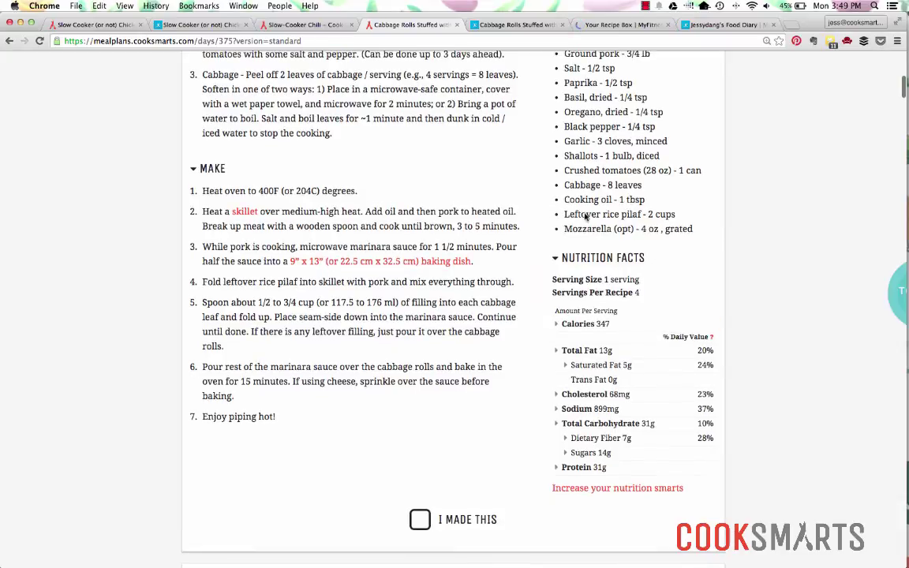
click(561, 325)
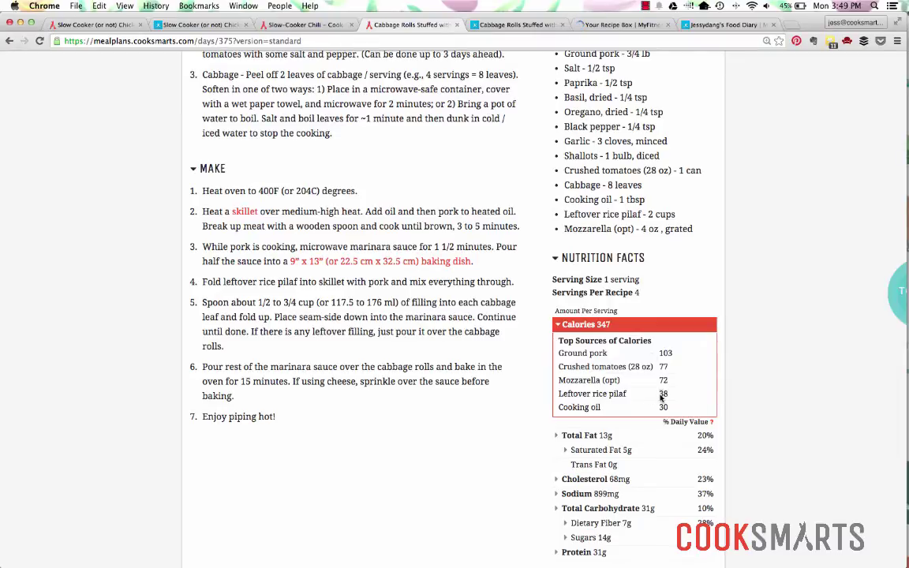
double_click(663, 395)
Step: Return to the cabbage rolls recipe in MyFitnessPal and search for "rice pilaf" as a replacement for the matched leftover rice pilaf
click(526, 26)
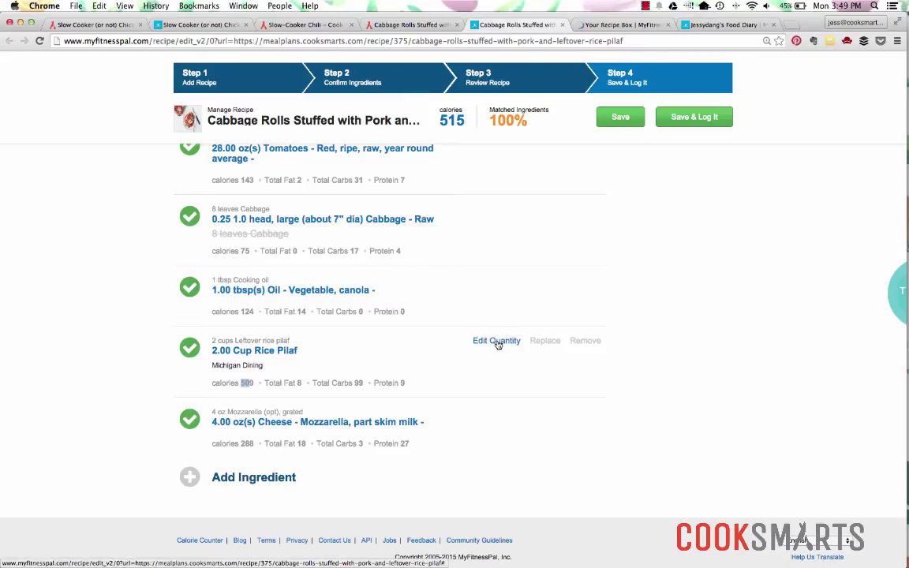
scroll(498, 345, down, 1)
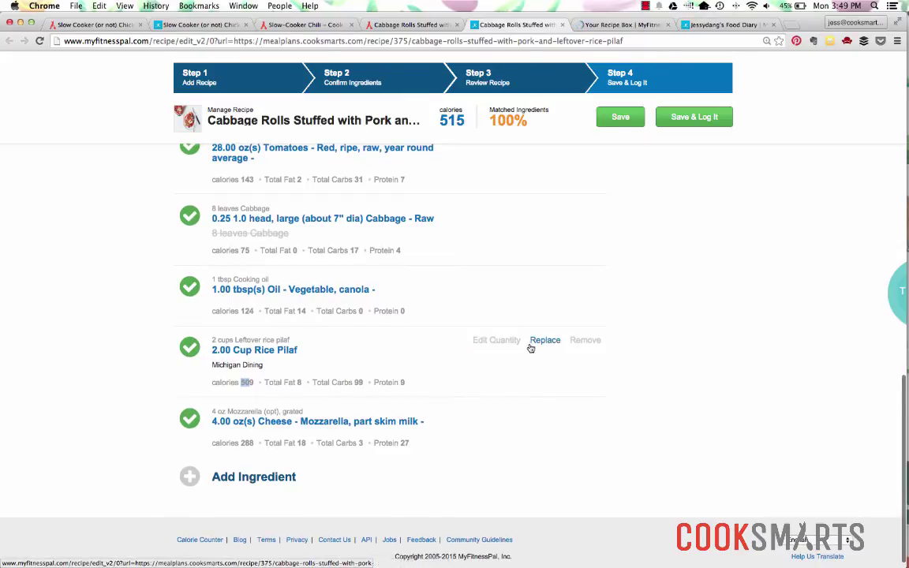
click(532, 344)
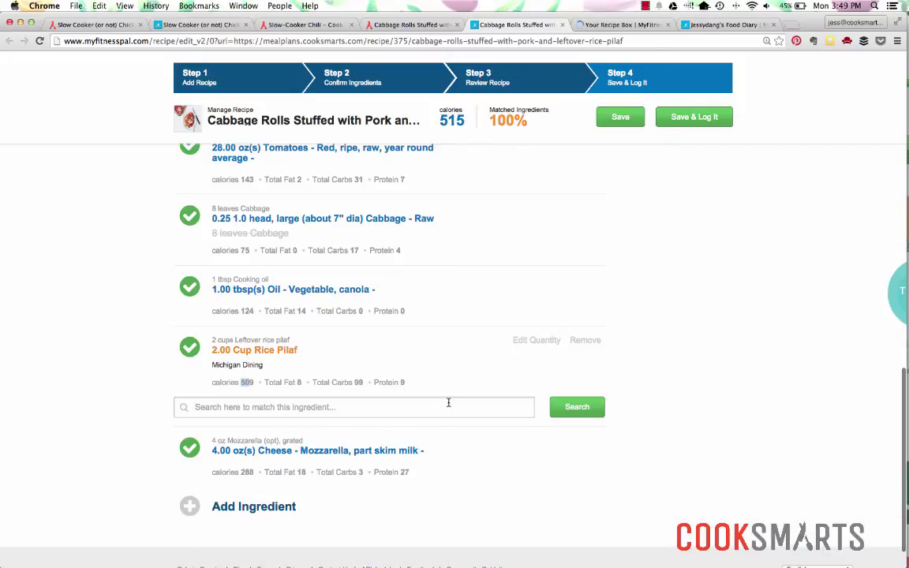
text(rice pil)
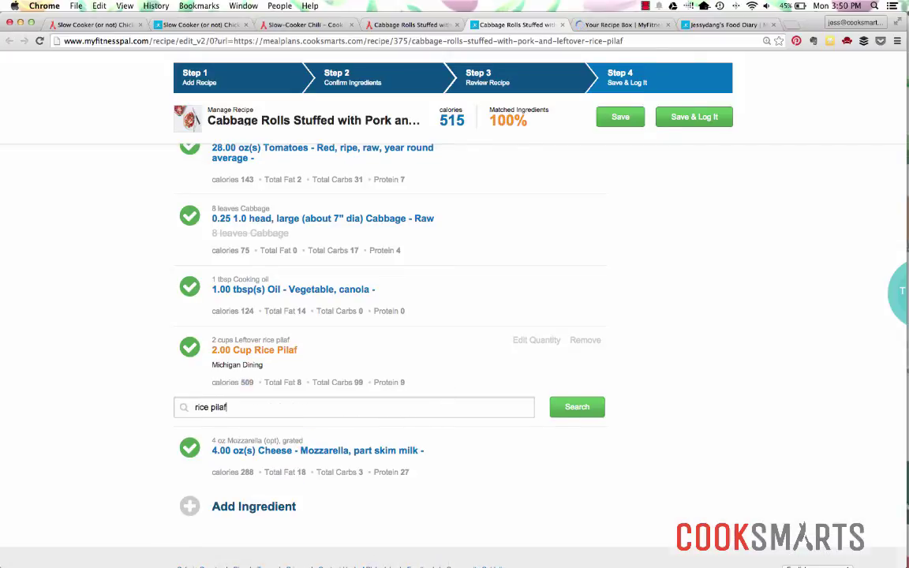
text(af)
key(Return)
Step: Examine the rice pilaf search results for a more suitable match, and cancel the replacement
scroll(498, 355, down, 1)
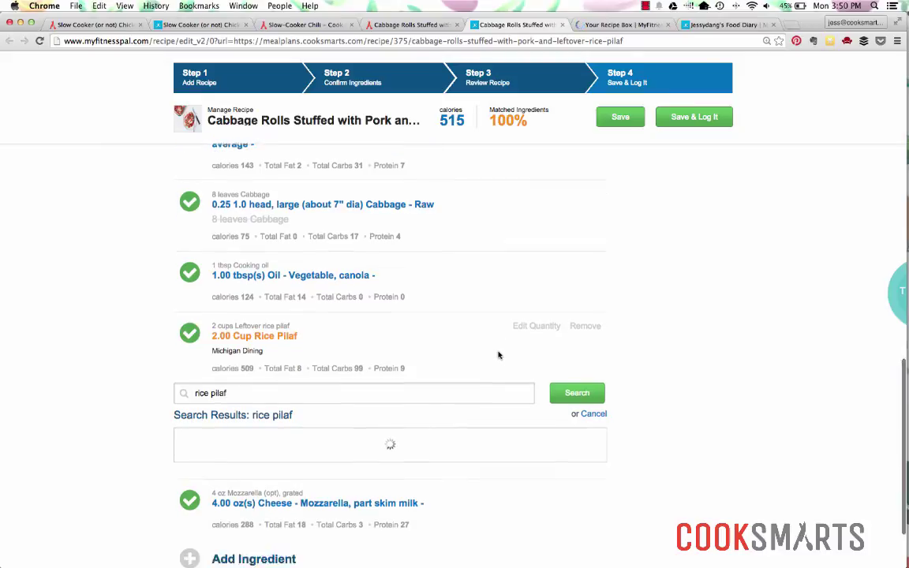
scroll(498, 356, down, 3)
scroll(464, 361, up, 1)
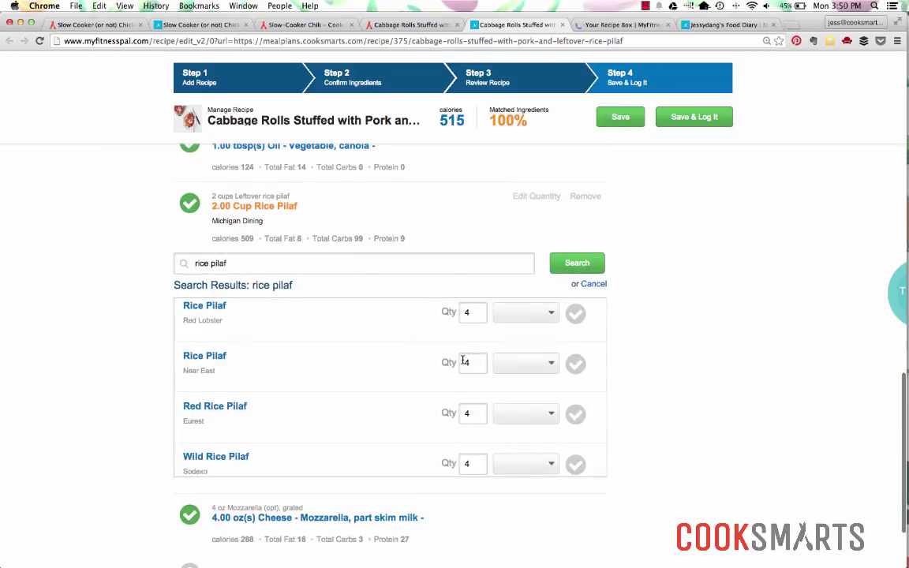
scroll(463, 360, up, 1)
scroll(463, 361, down, 3)
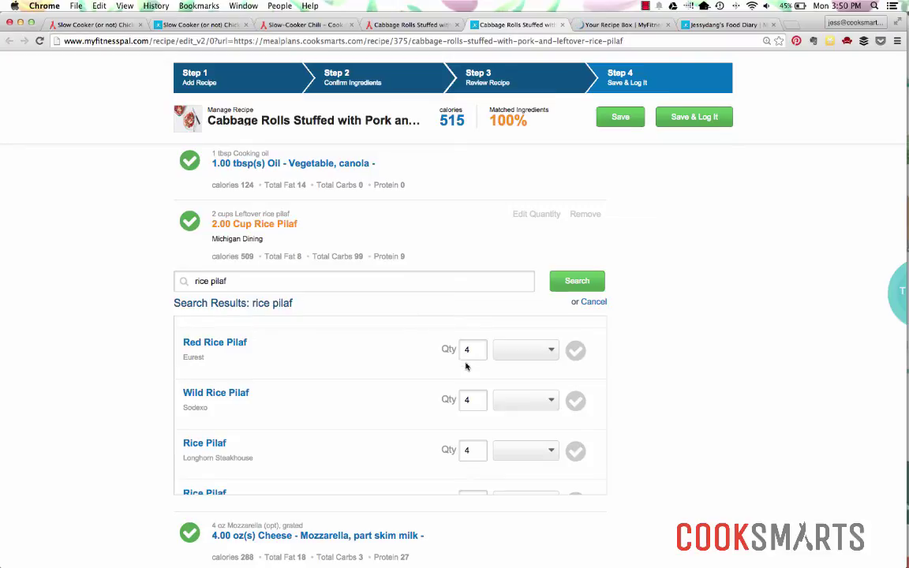
scroll(468, 369, down, 1)
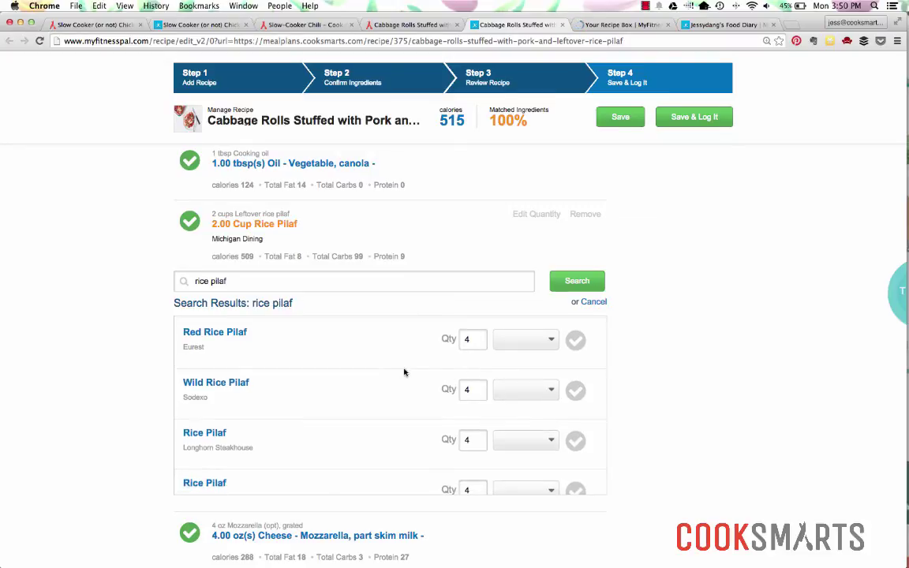
scroll(406, 371, down, 3)
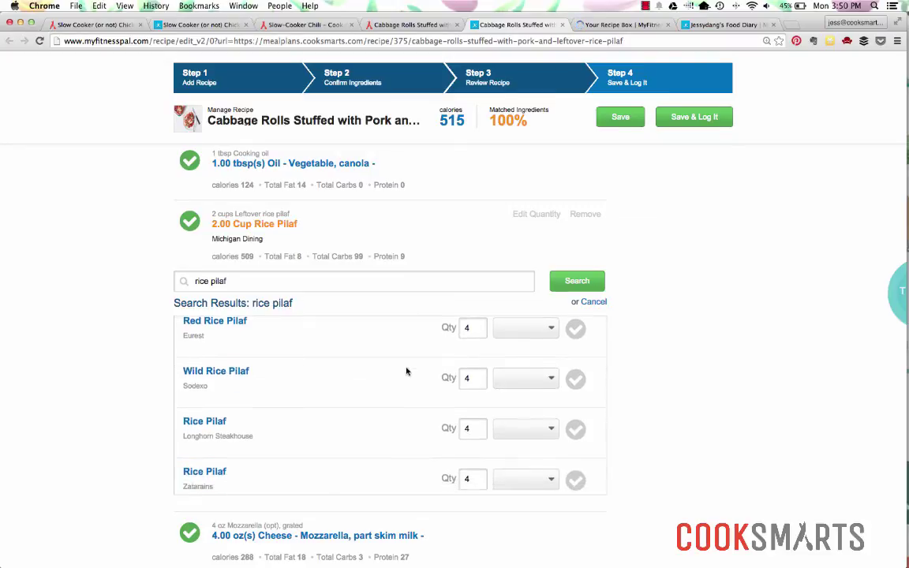
scroll(406, 371, down, 2)
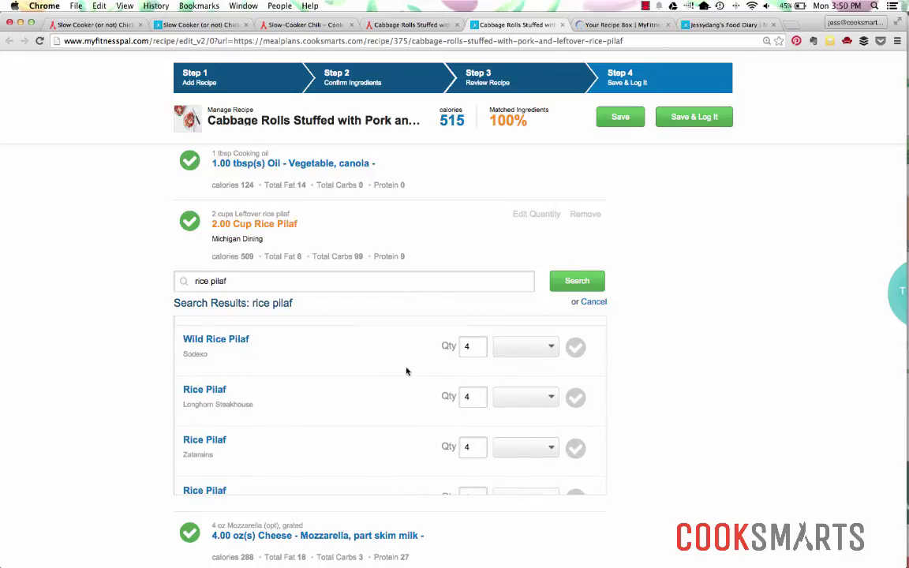
scroll(406, 371, down, 3)
scroll(406, 371, down, 5)
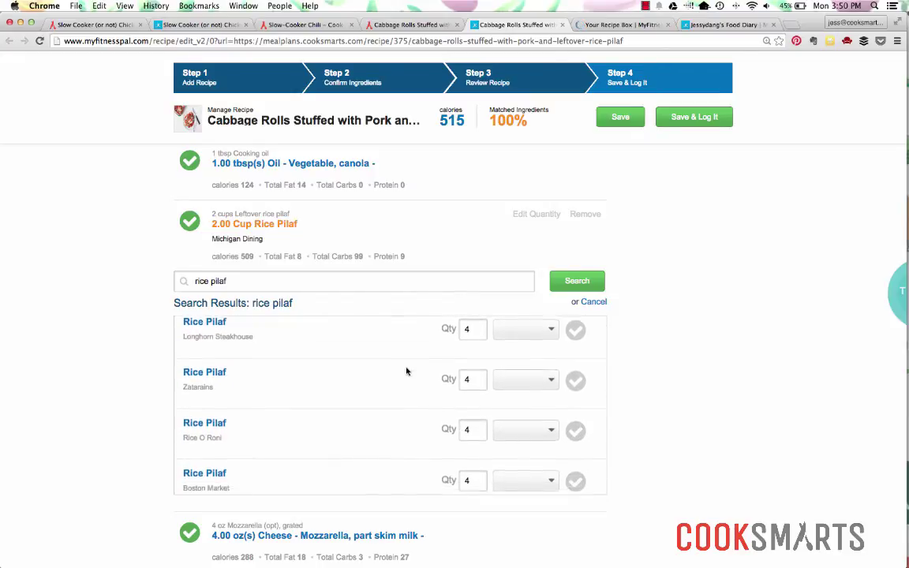
scroll(406, 371, down, 5)
scroll(408, 381, down, 5)
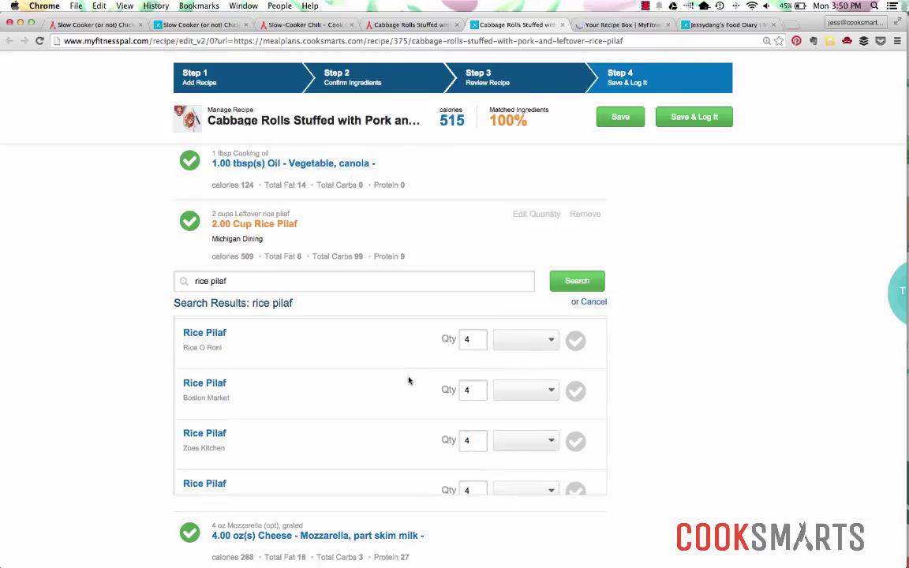
scroll(408, 381, down, 5)
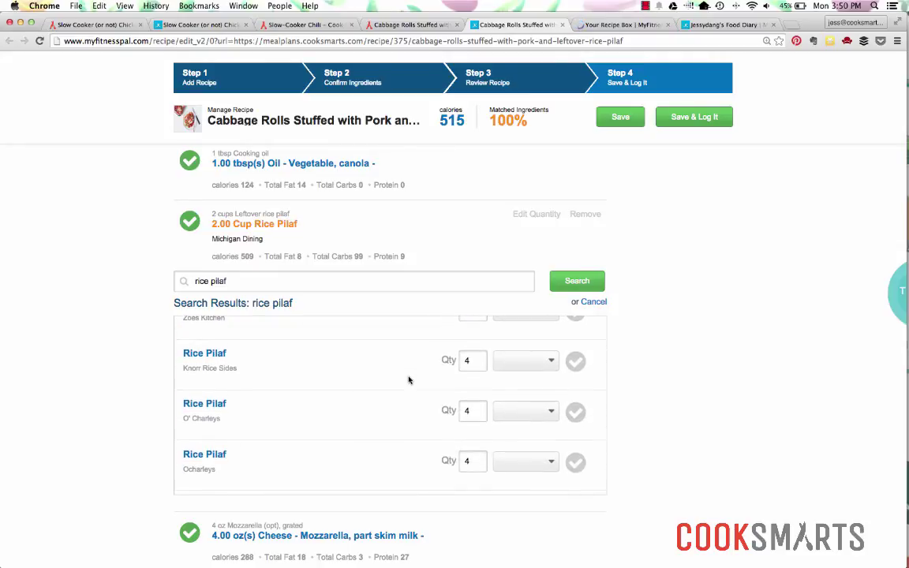
scroll(408, 380, down, 4)
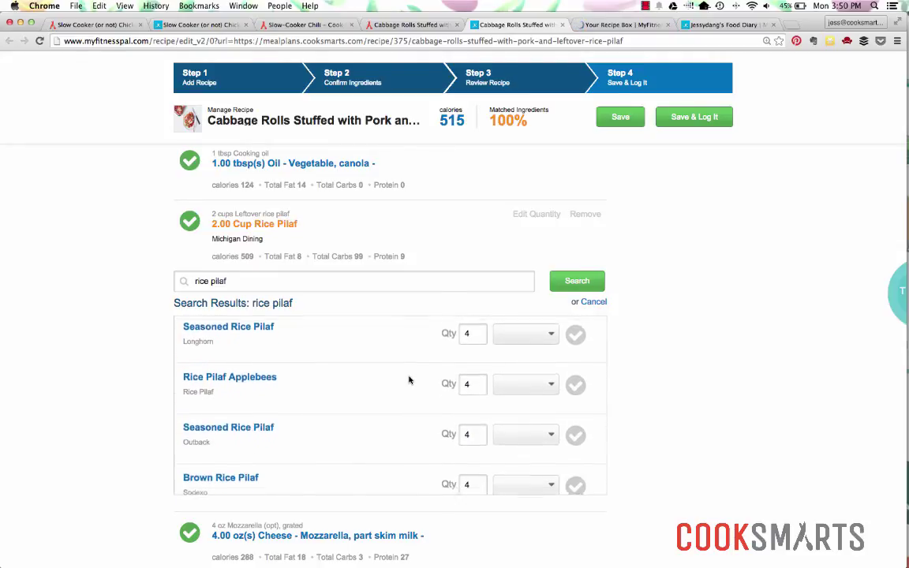
scroll(408, 380, down, 4)
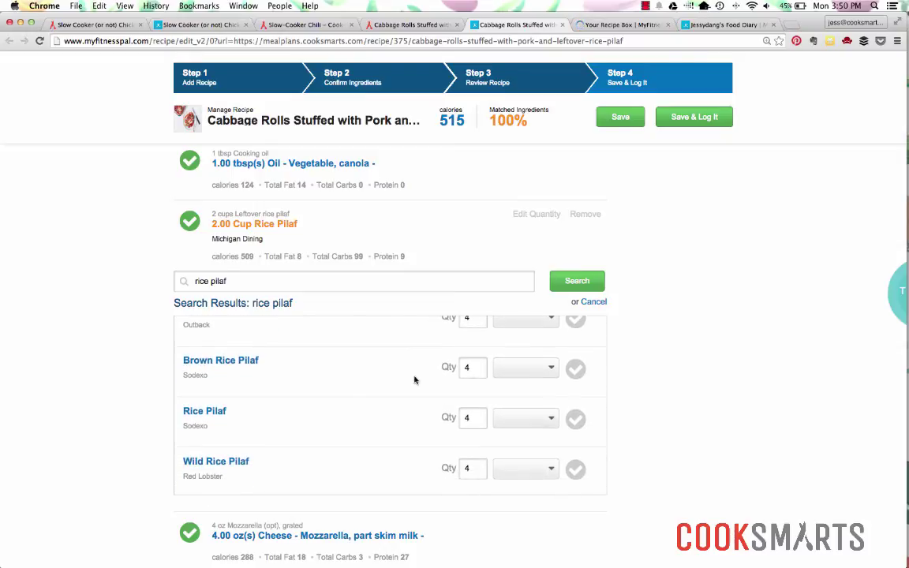
click(598, 302)
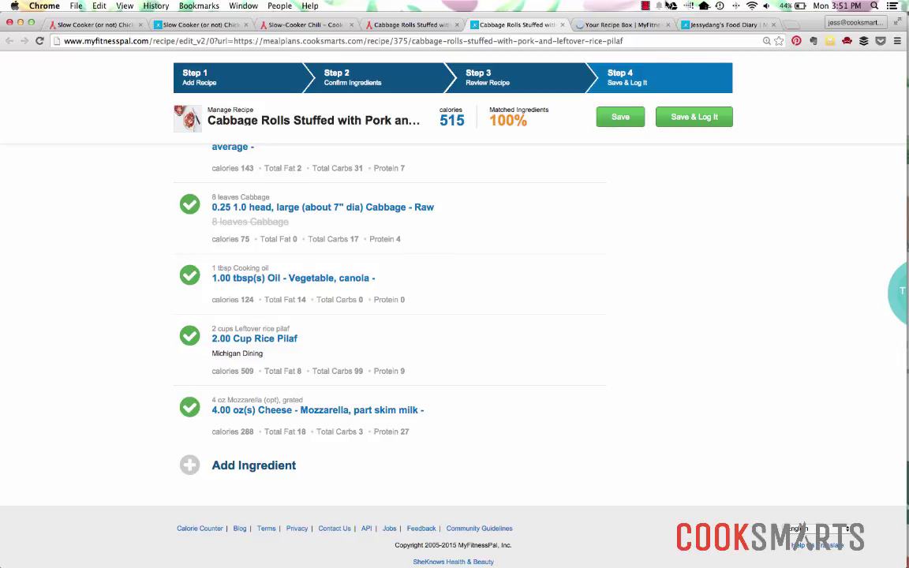
click(646, 6)
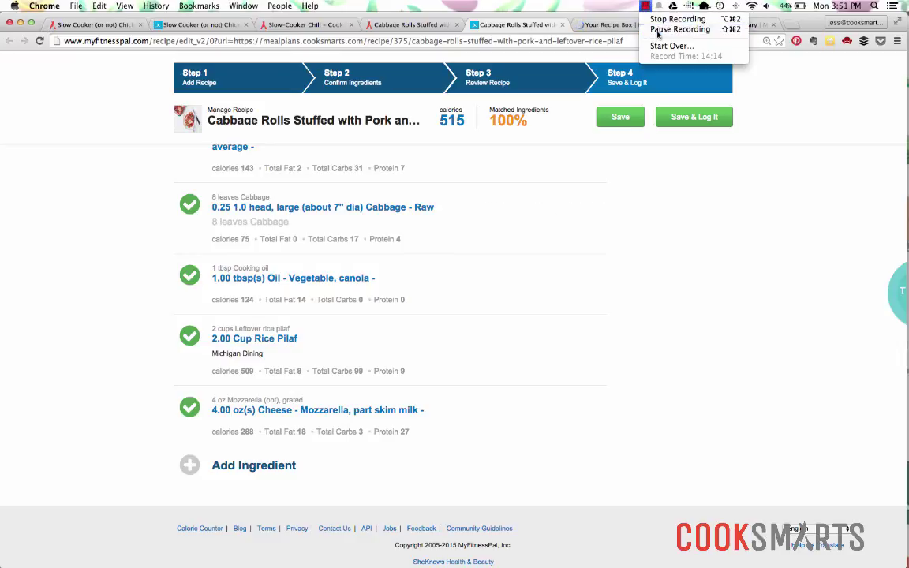